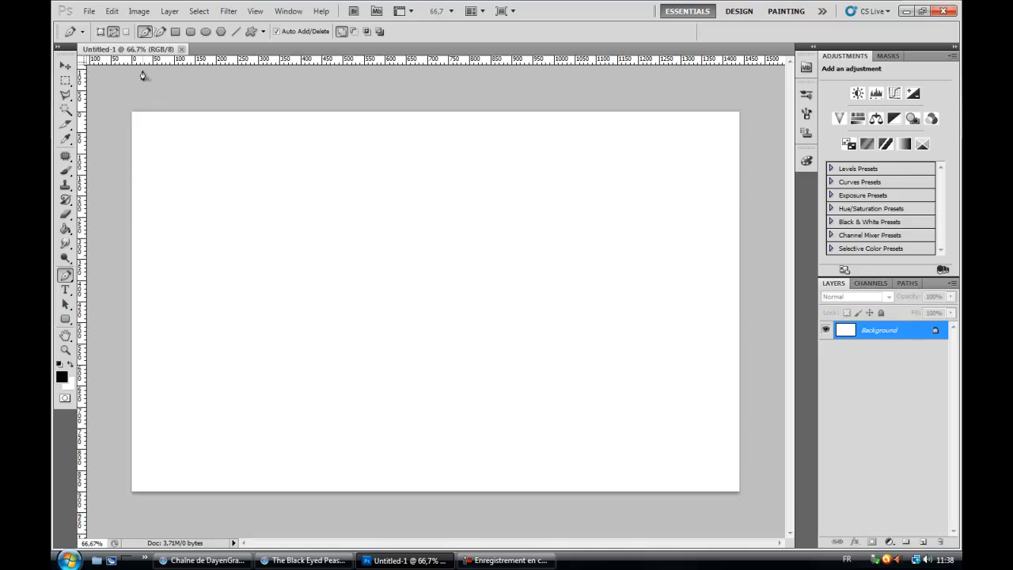
Draw an open zigzag path of straight segments across the upper canvas with the Pen tool, and delete it
left_click(176, 147)
left_click(242, 119)
left_click(325, 162)
left_click(372, 127)
left_click(401, 152)
left_click(449, 114)
left_click(470, 154)
left_click(522, 144)
left_click(550, 150)
left_click(562, 128)
left_click_drag(576, 156, 679, 138)
left_click_drag(695, 187, 683, 209)
key("BackSpace")
key("BackSpace")
With the Pen tool in Shape Layers mode, draw a black four-point shape in the upper-left area of the canvas
left_click(101, 32)
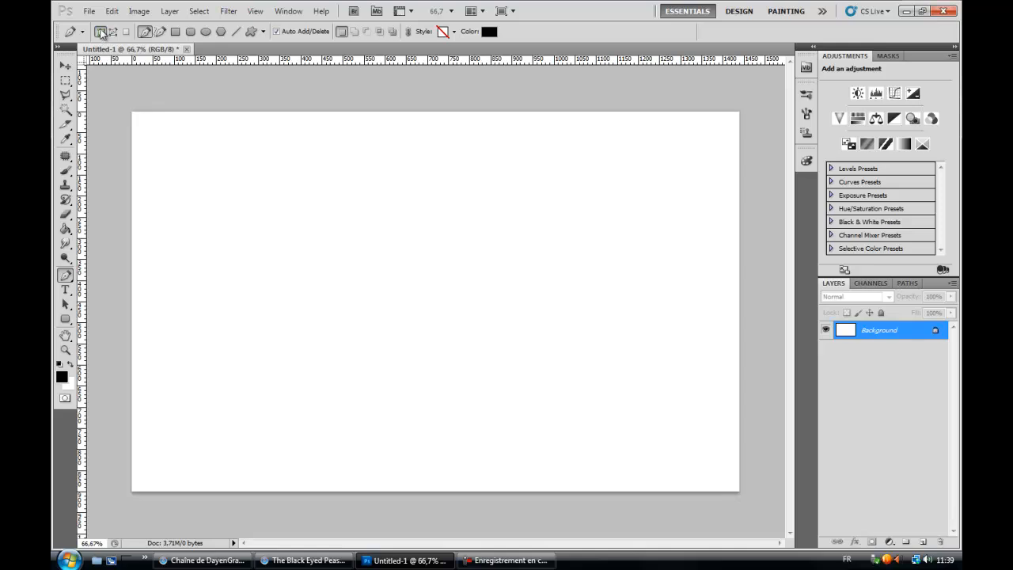
left_click(188, 144)
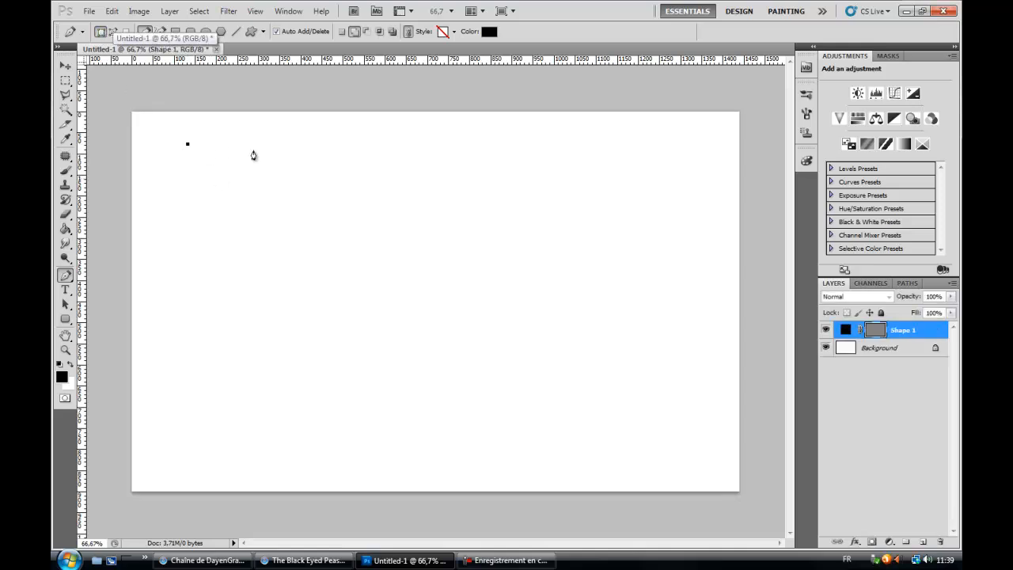
left_click(501, 136)
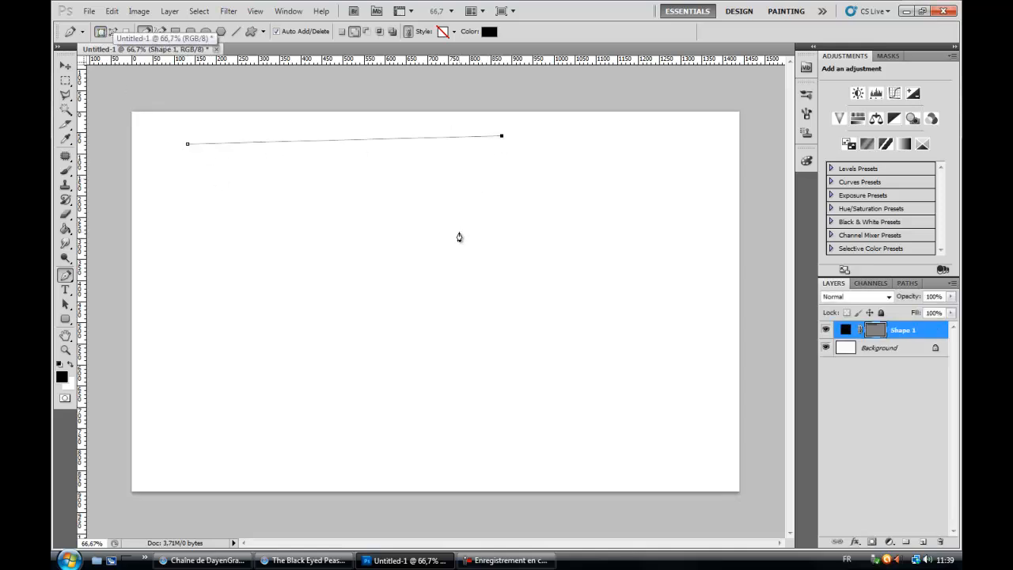
left_click(448, 240)
left_click(268, 231)
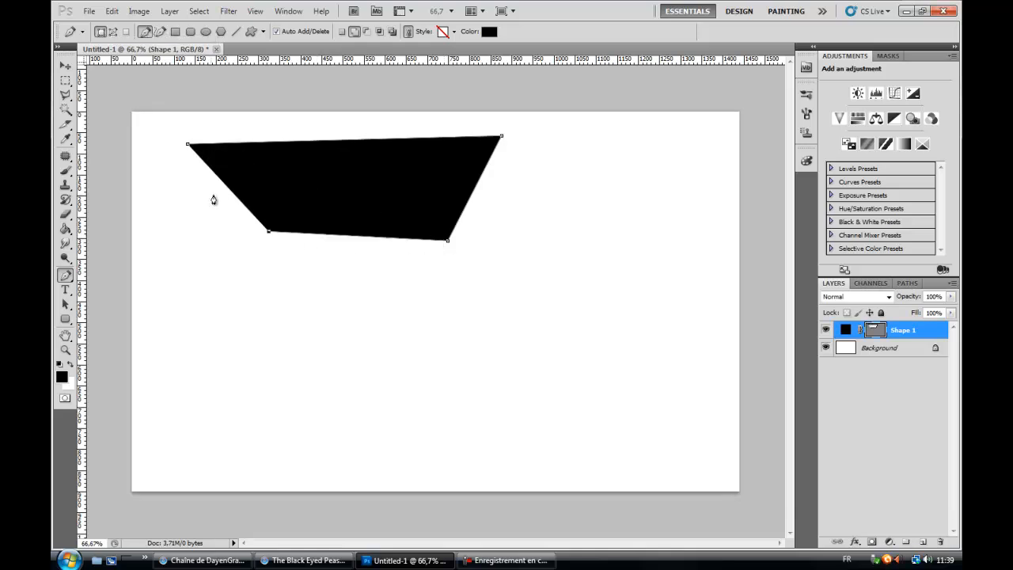
Extend the black shape with more anchor points around its left, upper and right edges
left_click(206, 193)
left_click(159, 170)
left_click(168, 125)
left_click(192, 125)
left_click(246, 122)
left_click(324, 120)
left_click(439, 125)
left_click(506, 123)
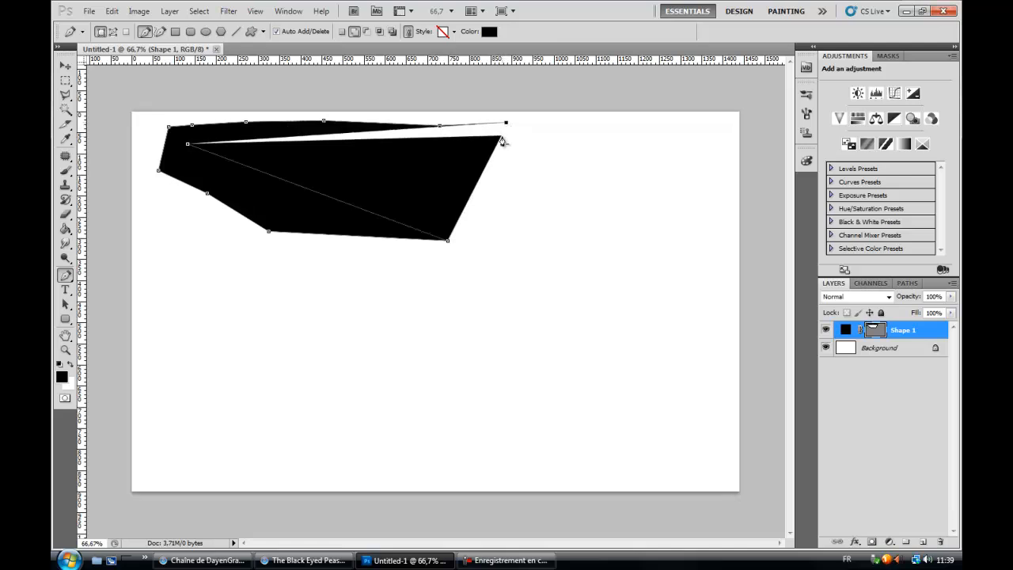
left_click(501, 139)
left_click(448, 158)
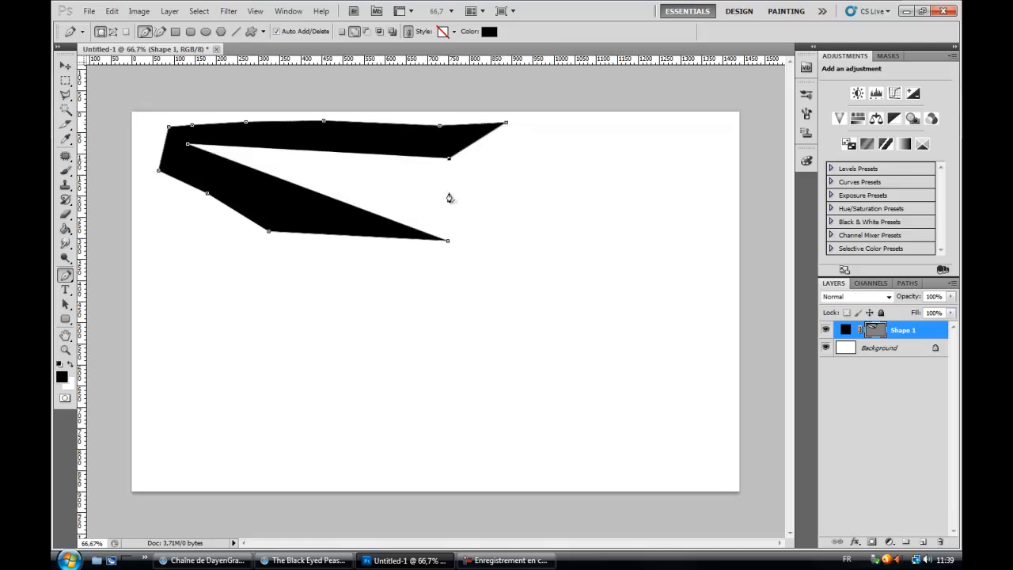
left_click(268, 232)
left_click_drag(440, 184, 437, 210)
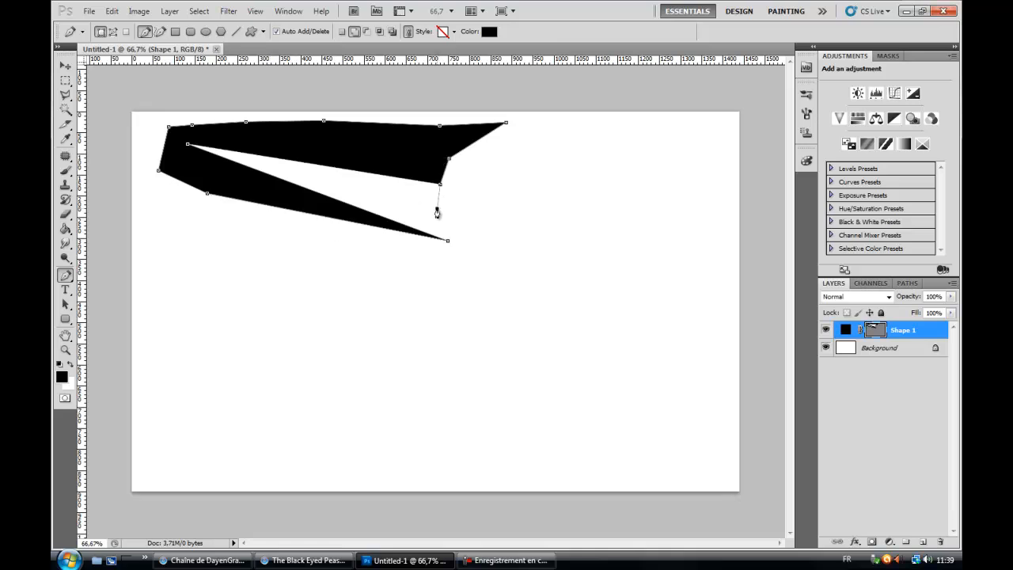
left_click(437, 211)
left_click(449, 242)
left_click_drag(451, 273, 406, 309)
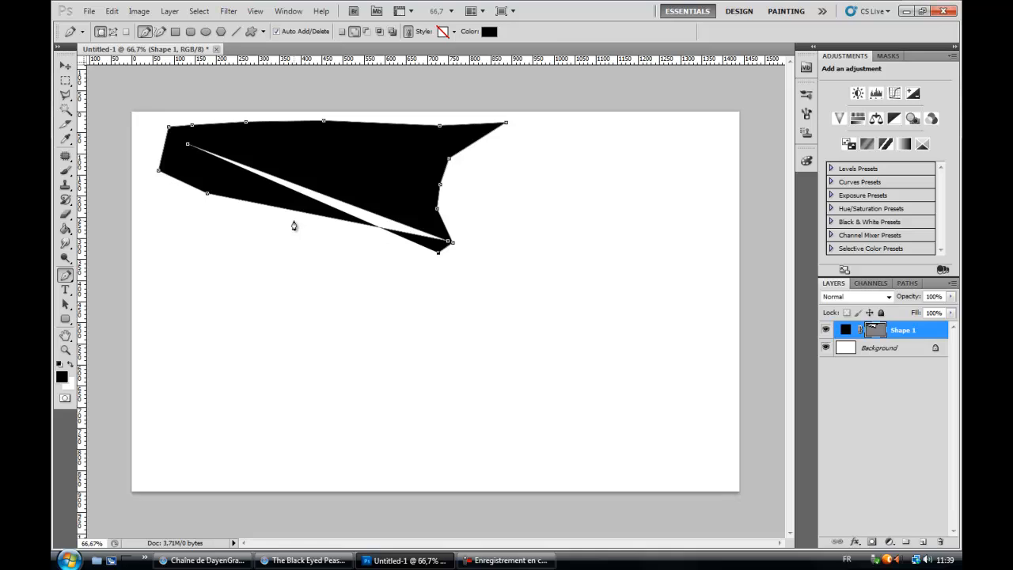
Delete the black shape together with its layer
key("Delete")
key("Delete")
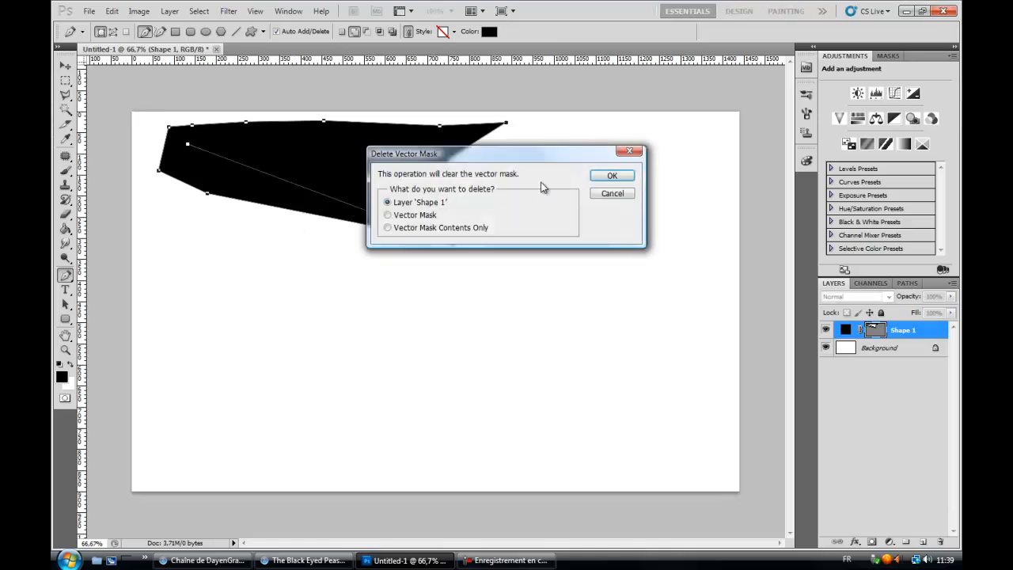
left_click(612, 174)
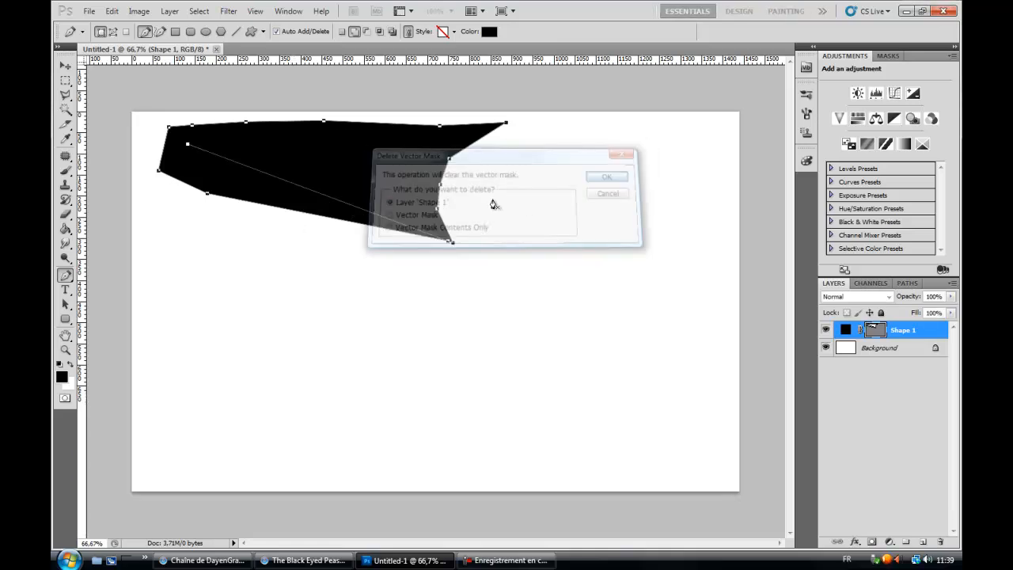
Set the Pen tool back to Paths mode, draw a closed four-point path in the upper canvas, and delete it
left_click(114, 32)
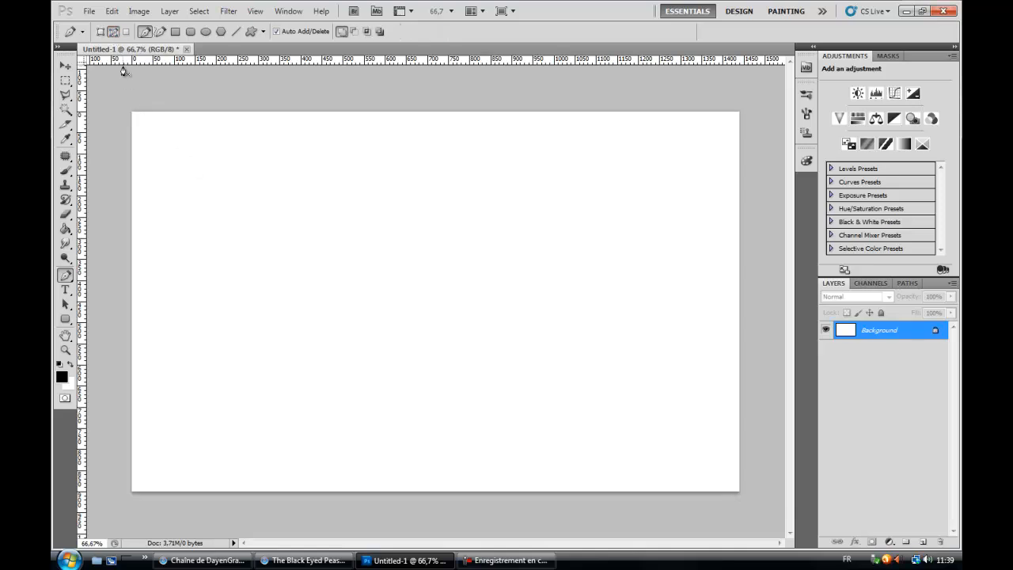
left_click(199, 144)
left_click(461, 145)
left_click(437, 251)
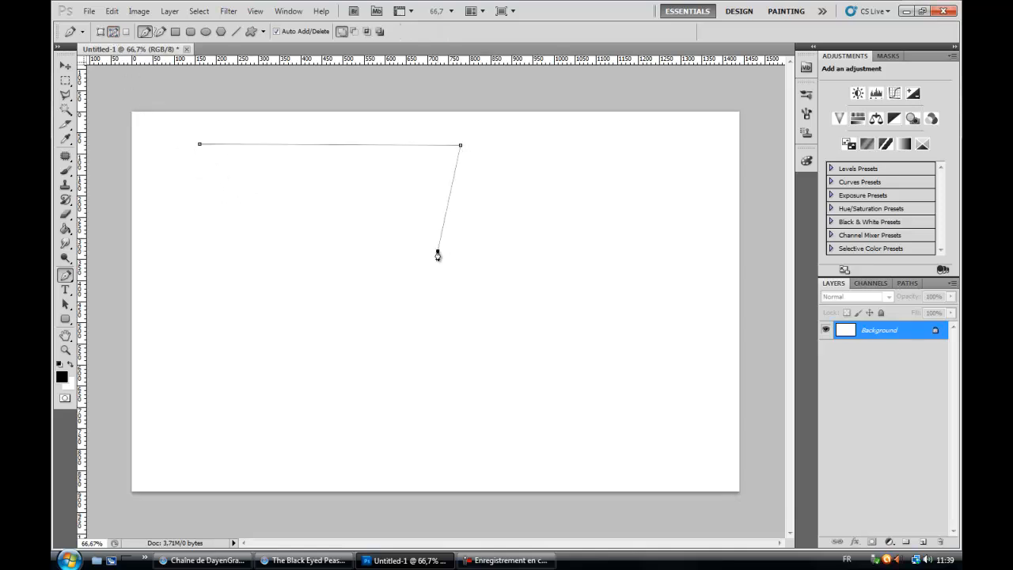
left_click(202, 181)
left_click(199, 145)
key("Delete")
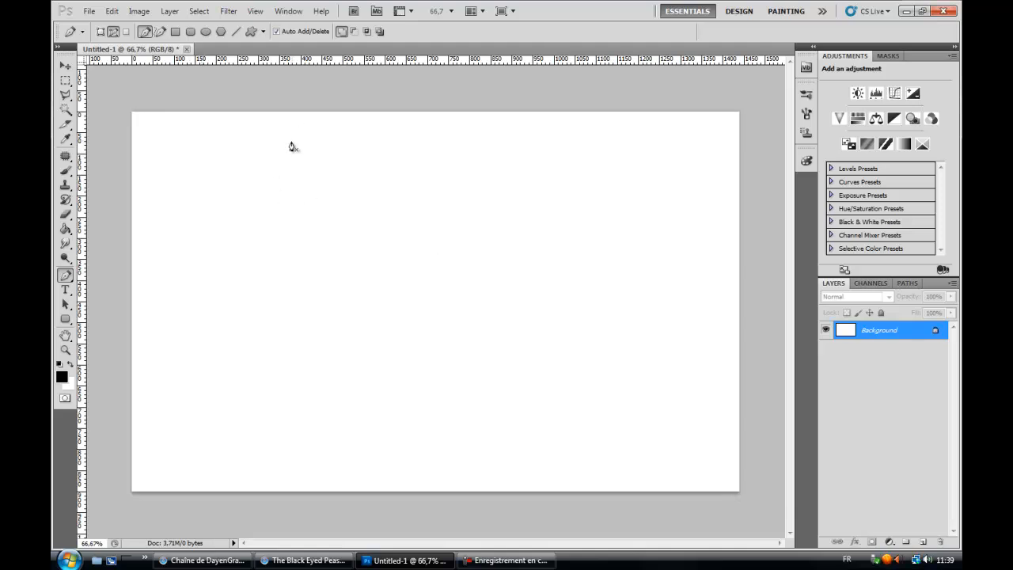
Draw an open wavy path with three anchor points across the upper canvas, pulling out curve handles
left_click(156, 181)
left_click_drag(292, 136, 395, 76)
left_click_drag(579, 184, 761, 154)
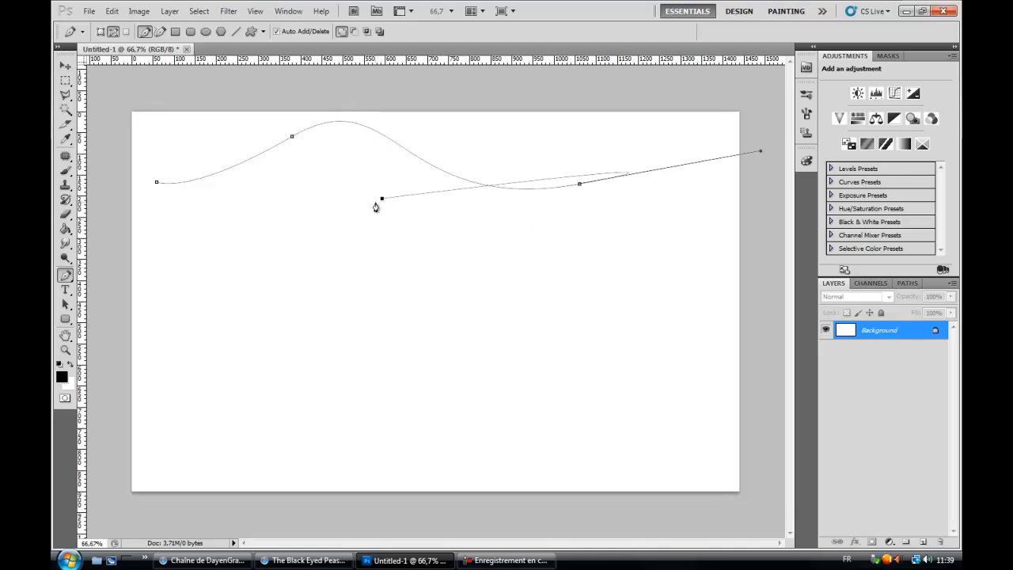
key("Escape")
Stroke the wavy path directly on the Background layer
right_click(404, 158)
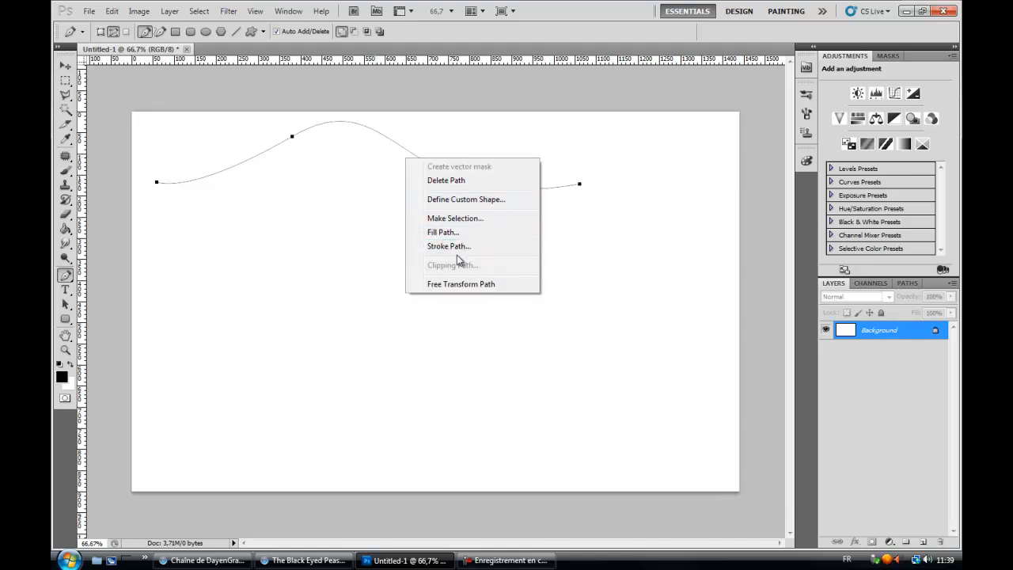
left_click(459, 251)
left_click(581, 188)
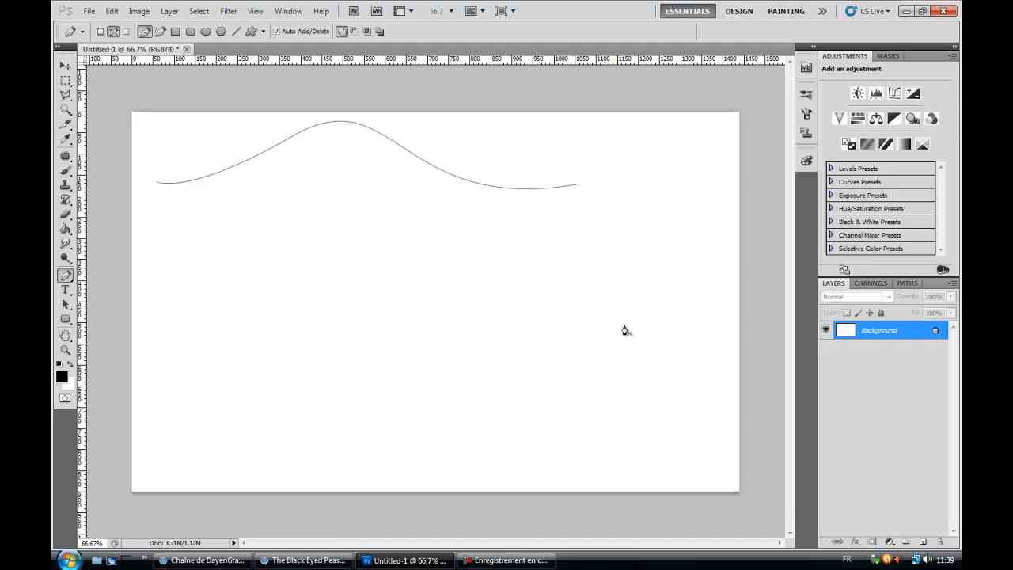
Undo the stroke of the wavy path and add a new empty layer above the Background
key("ctrl+alt+z")
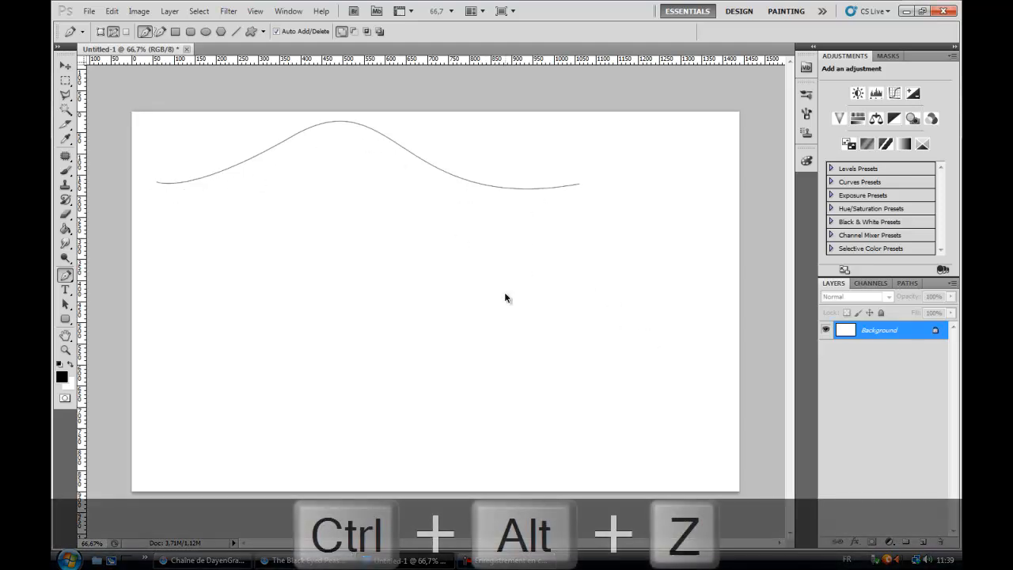
key("ctrl+alt+z")
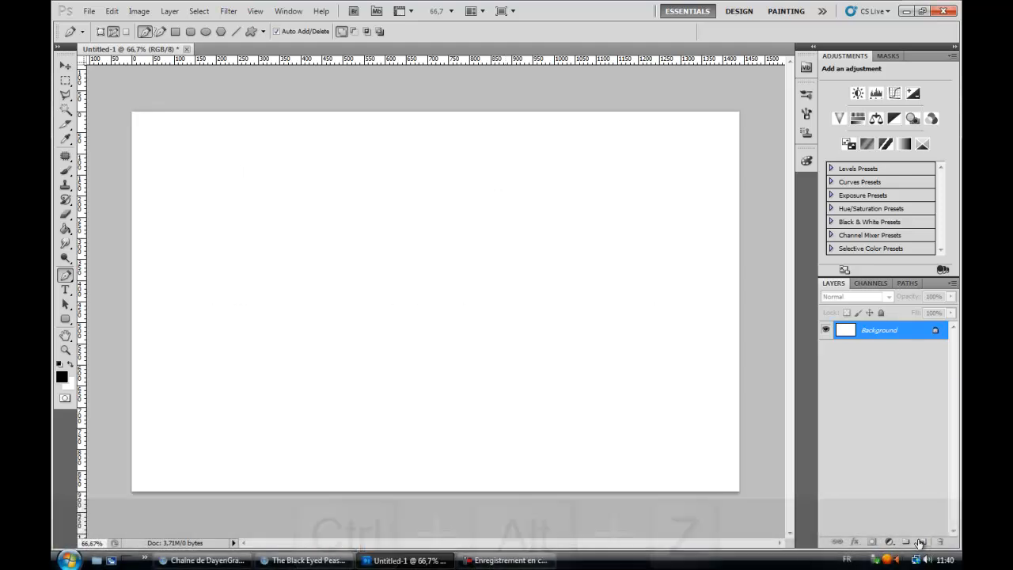
left_click(906, 542)
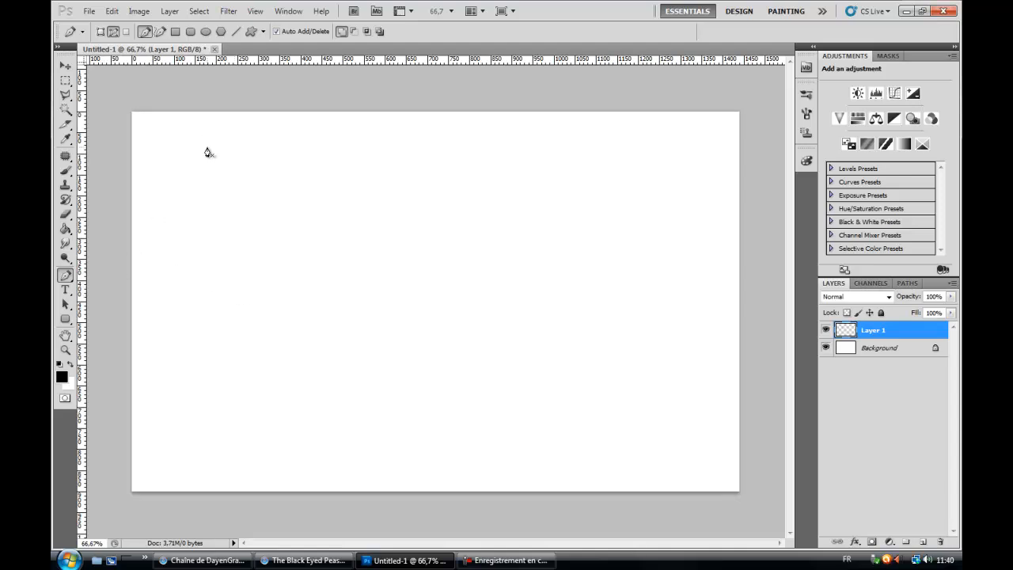
Draw a long zigzag path of straight segments with tightening peaks across the upper canvas, extend it down to the left, and delete it
left_click(184, 178)
left_click(238, 137)
left_click(282, 185)
left_click(324, 138)
left_click(362, 179)
left_click(391, 142)
left_click(422, 179)
left_click(491, 133)
left_click(521, 163)
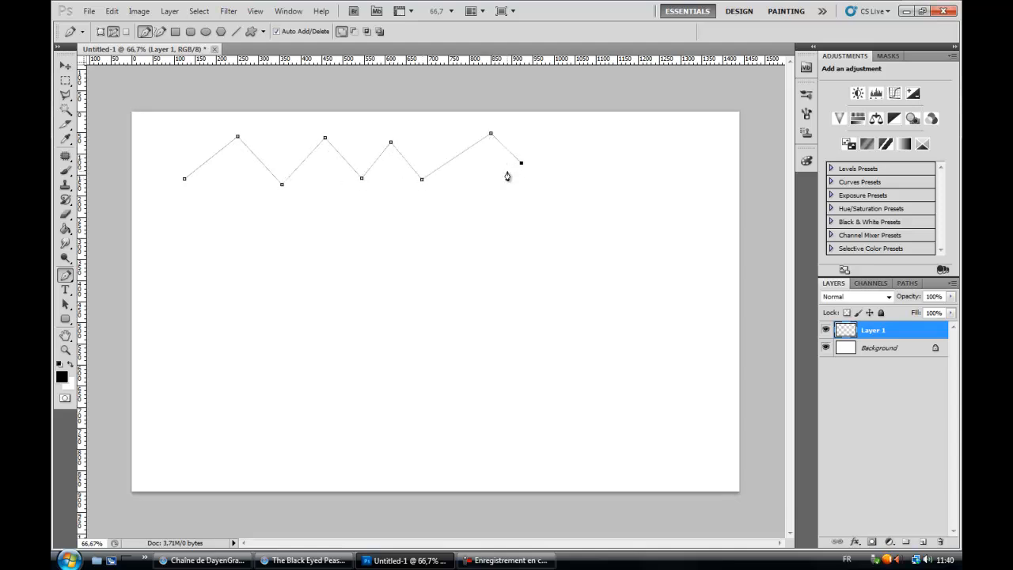
left_click(536, 172)
left_click(555, 129)
left_click(572, 172)
left_click(575, 144)
left_click(591, 177)
left_click(601, 135)
left_click(609, 184)
left_click(632, 132)
left_click(642, 177)
left_click(667, 132)
left_click(673, 173)
left_click(694, 119)
left_click(699, 171)
left_click(725, 127)
left_click(726, 190)
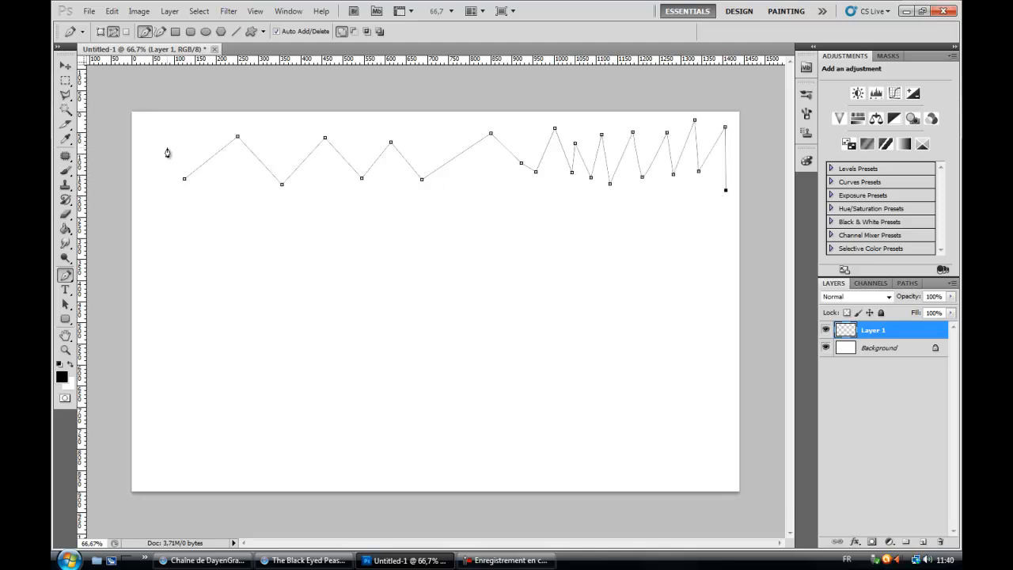
left_click(176, 256)
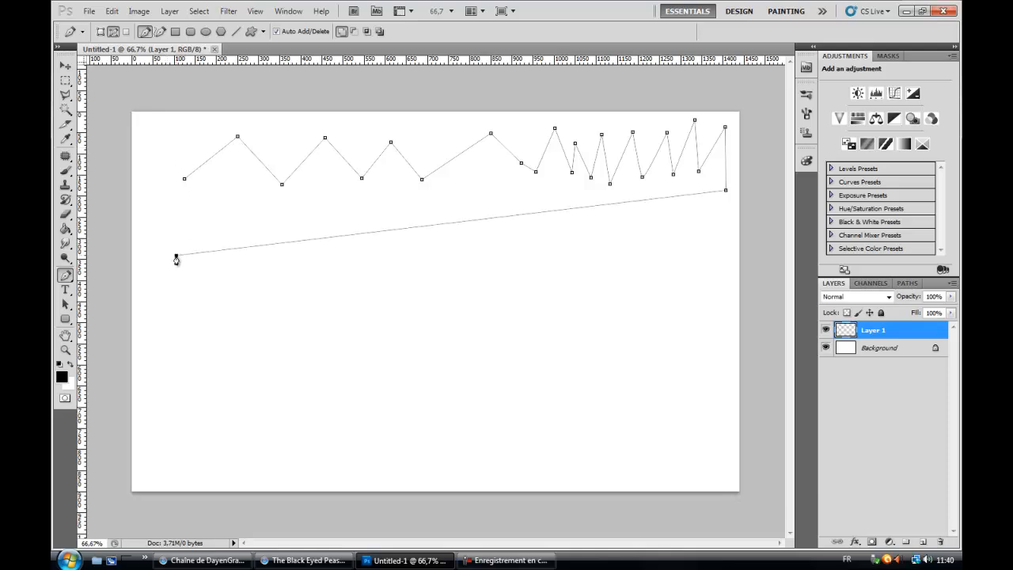
key("Delete")
key("Delete")
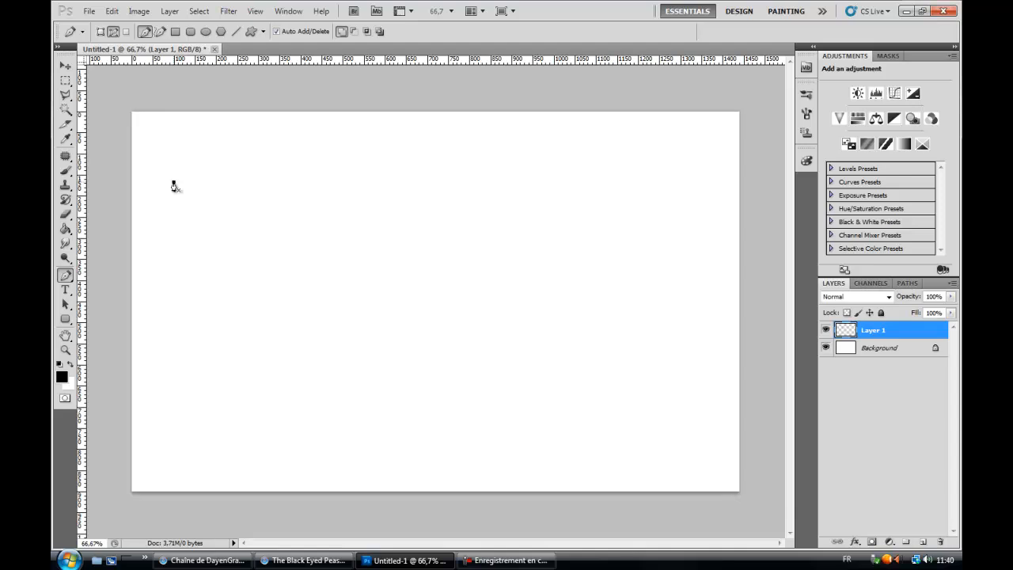
Draw a regular wave path by alternating smooth anchors with long handles and plain anchors along one horizontal line, and delete it
left_click(295, 183)
left_click_drag(296, 186, 360, 292)
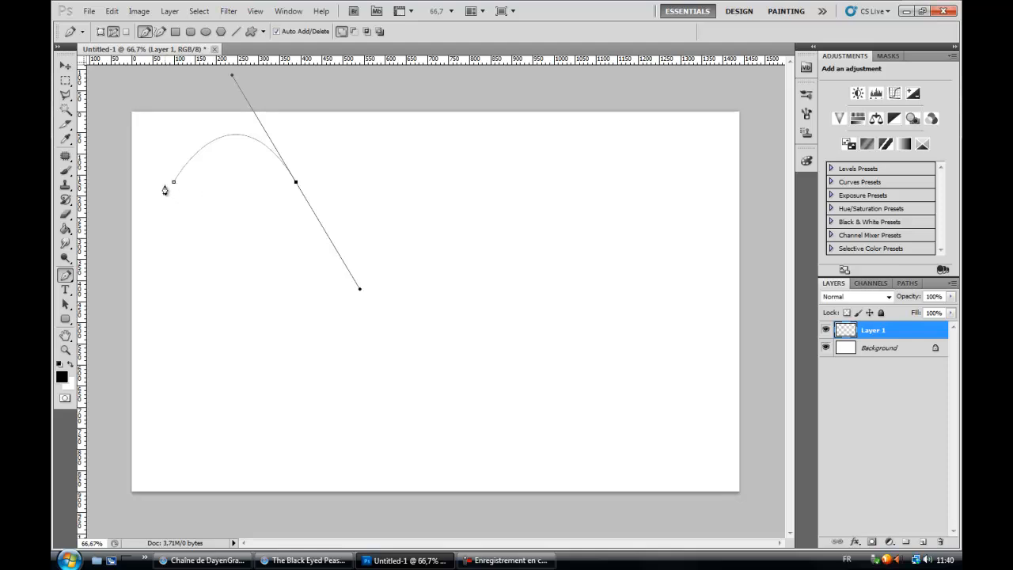
left_click(408, 187)
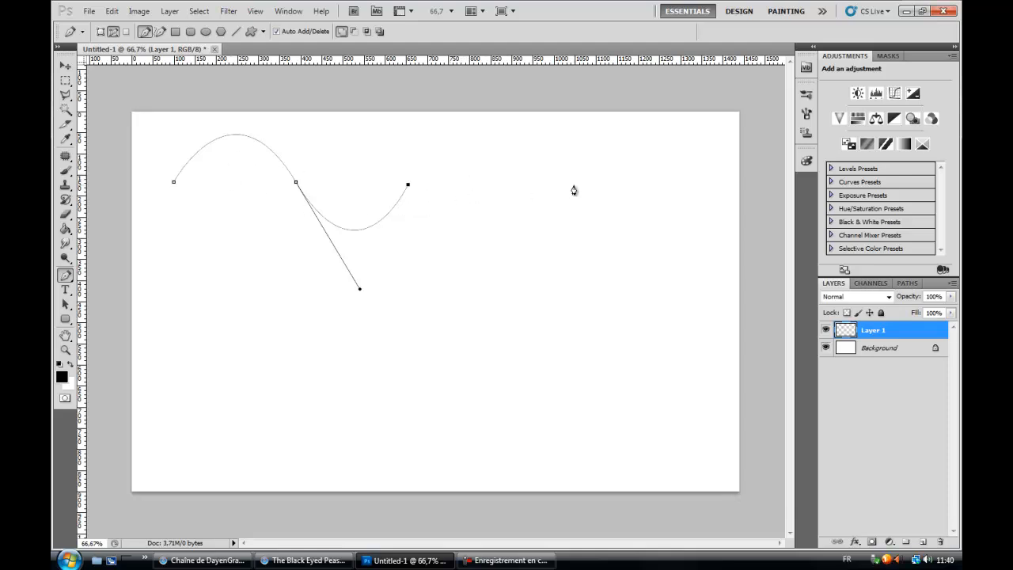
left_click_drag(518, 184, 571, 303)
left_click(623, 190)
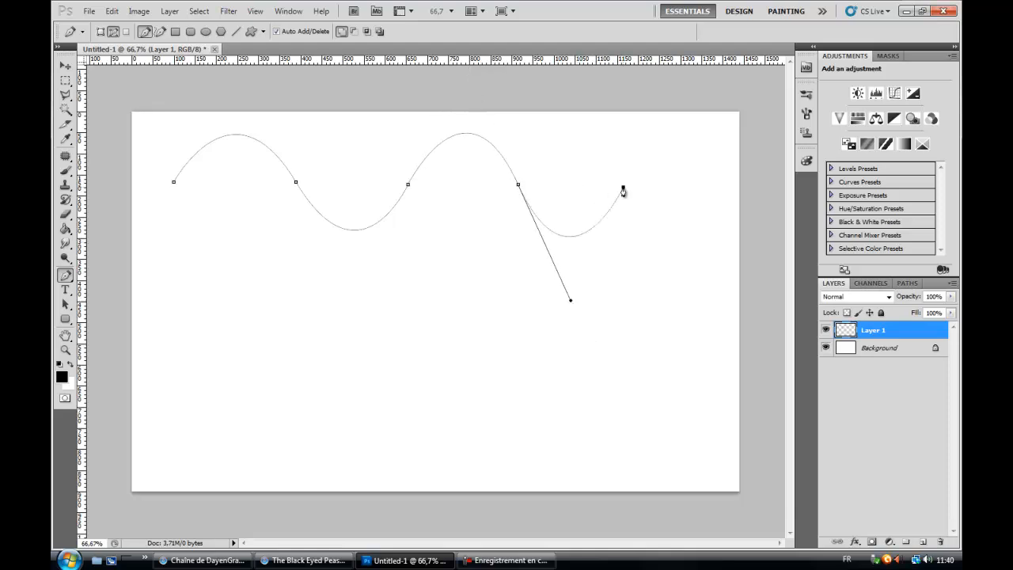
left_click_drag(728, 190, 794, 311)
key("Delete")
key("Delete")
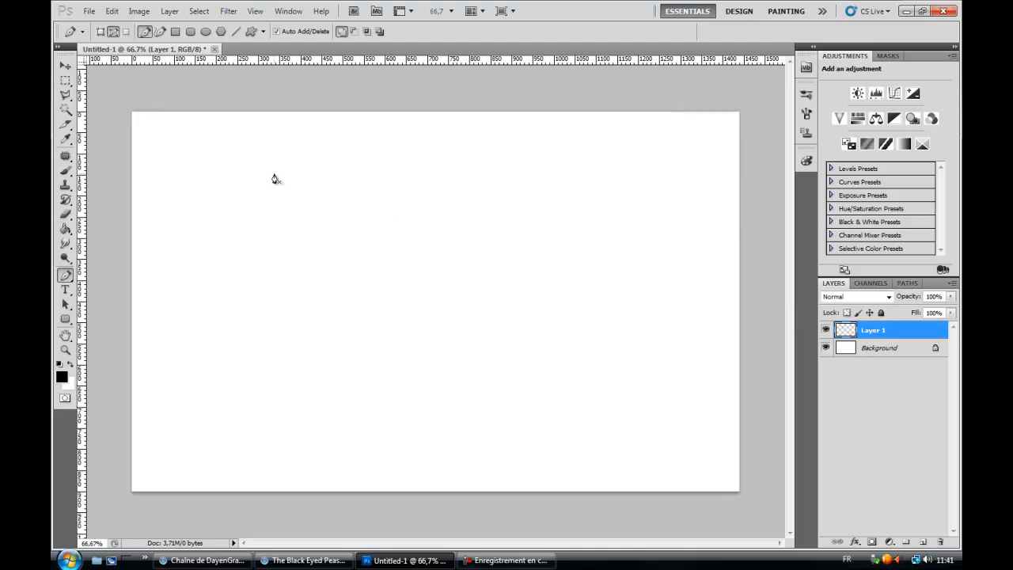
Draw a free-form path of smooth curves that turns back under itself at the canvas's right side, and delete it
left_click(186, 193)
left_click_drag(265, 140, 309, 180)
left_click_drag(458, 248, 540, 184)
left_click_drag(608, 147, 640, 204)
left_click_drag(678, 267, 636, 288)
left_click(521, 274)
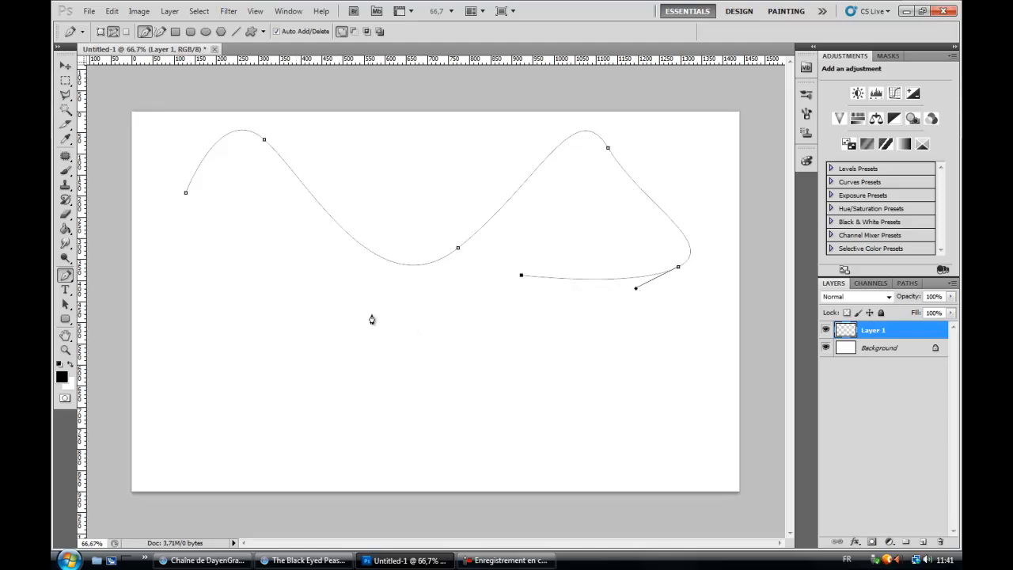
key("BackSpace")
key("BackSpace")
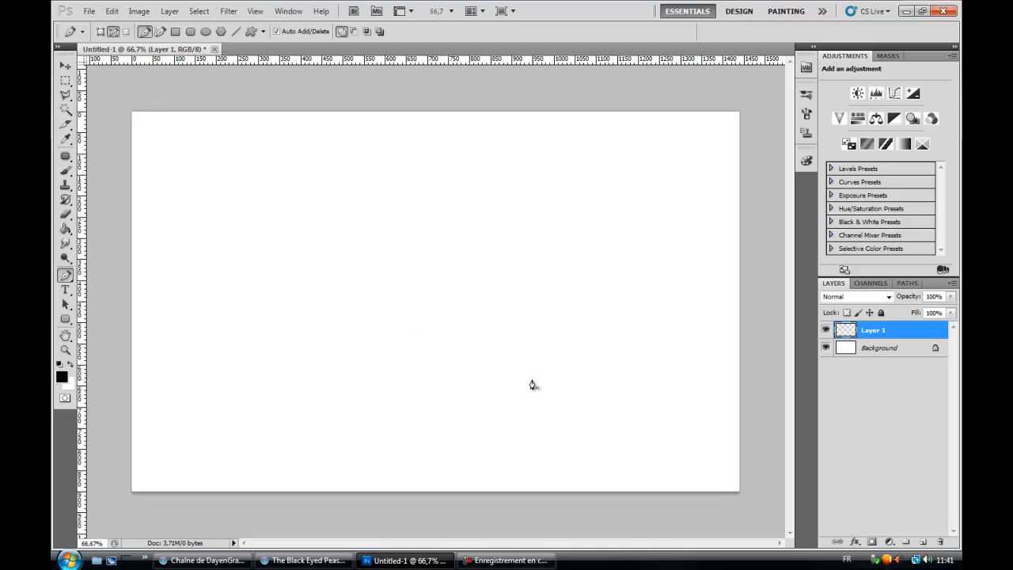
left_click(209, 268)
left_click_drag(375, 263, 404, 249)
key("Delete")
key("Delete")
Draw a smooth path rising from the canvas's left-centre, arching over and curling inward into a small spiral
left_click(196, 278)
left_click(403, 199)
left_click_drag(404, 201, 454, 117)
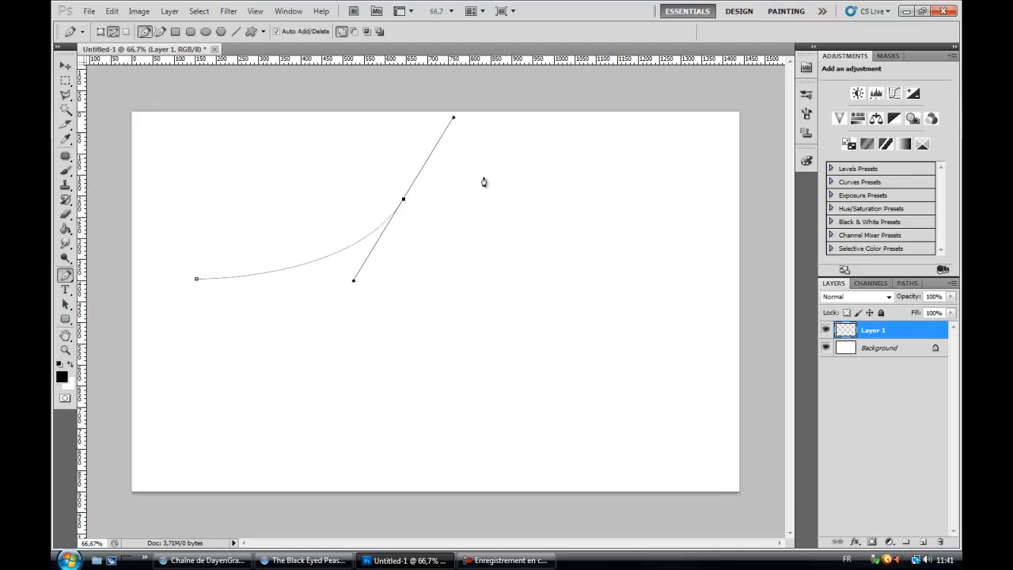
left_click_drag(542, 217, 515, 249)
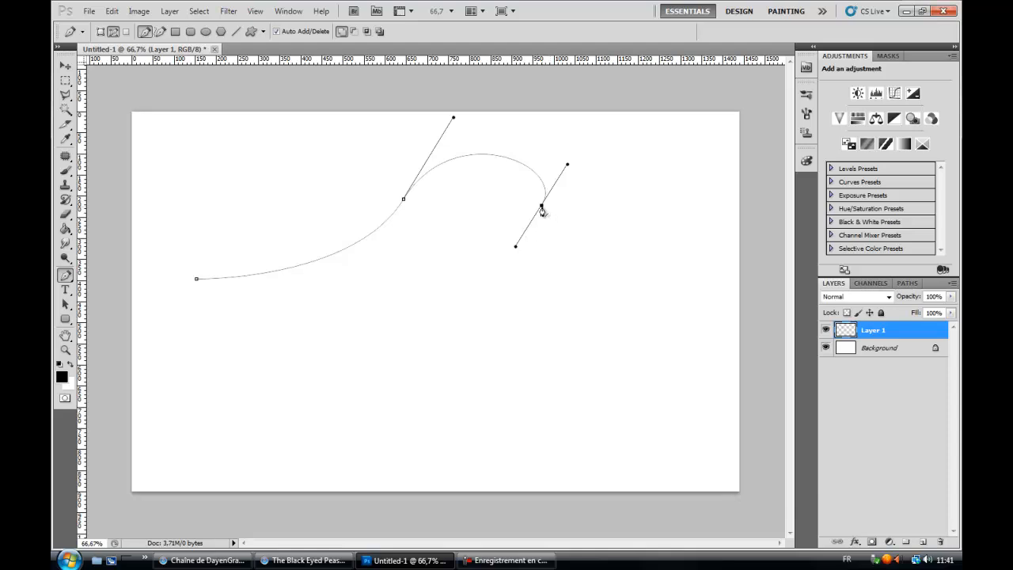
left_click_drag(543, 208, 470, 253)
left_click_drag(493, 196, 501, 237)
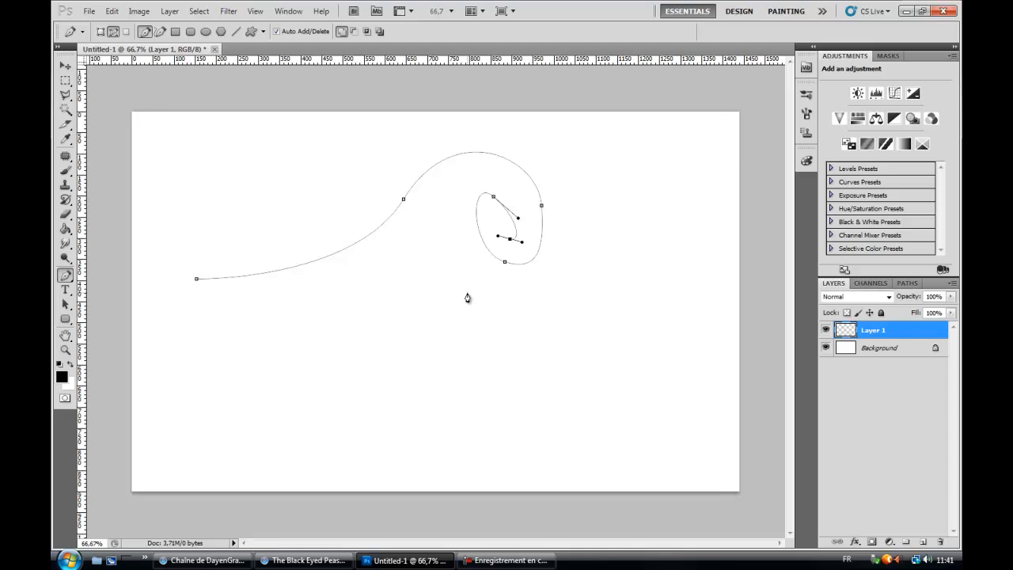
Examine the tools offered for stroking the curled path, choose Brush, and leave the path unstroked
right_click(512, 245)
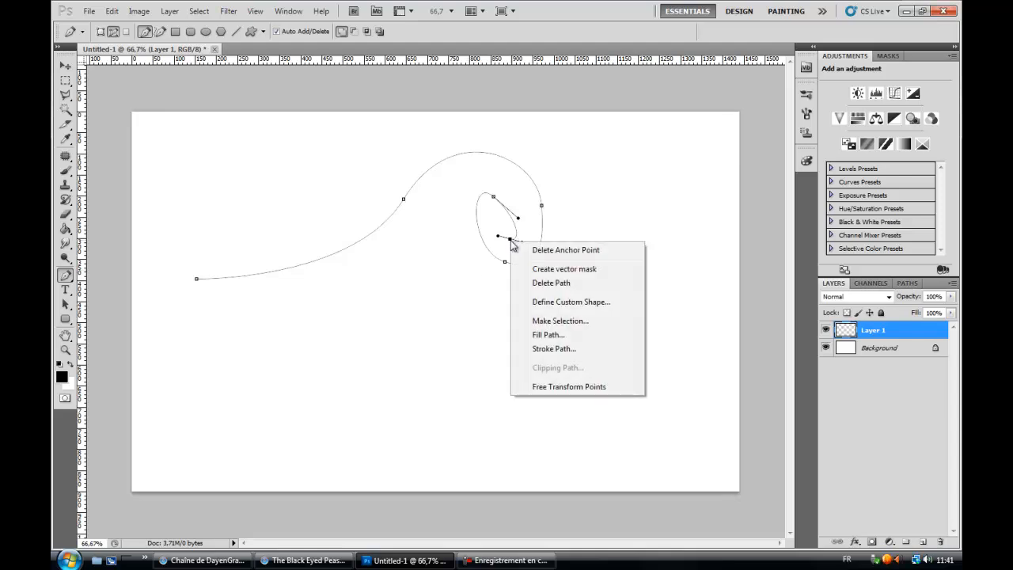
left_click(551, 353)
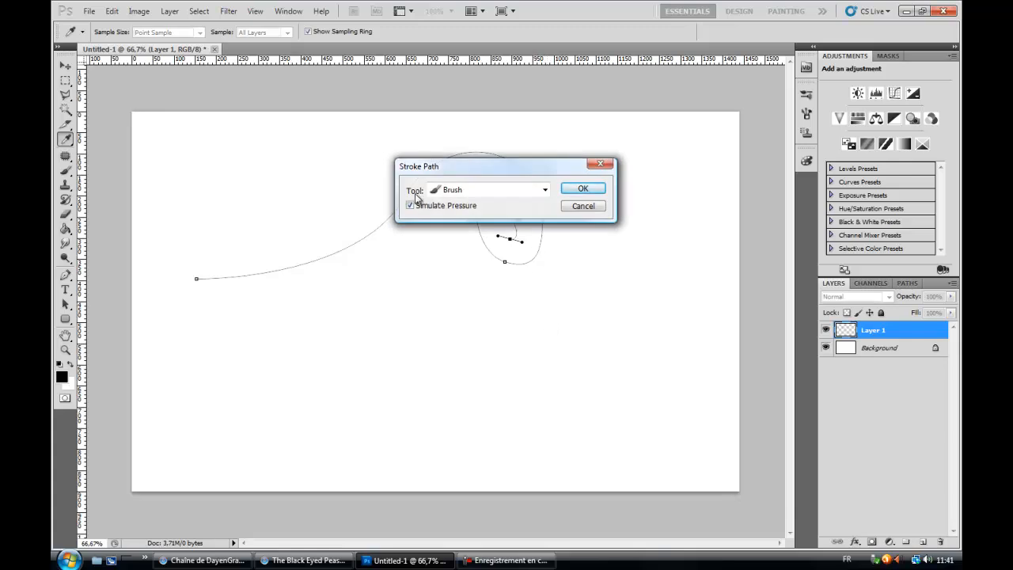
left_click(545, 190)
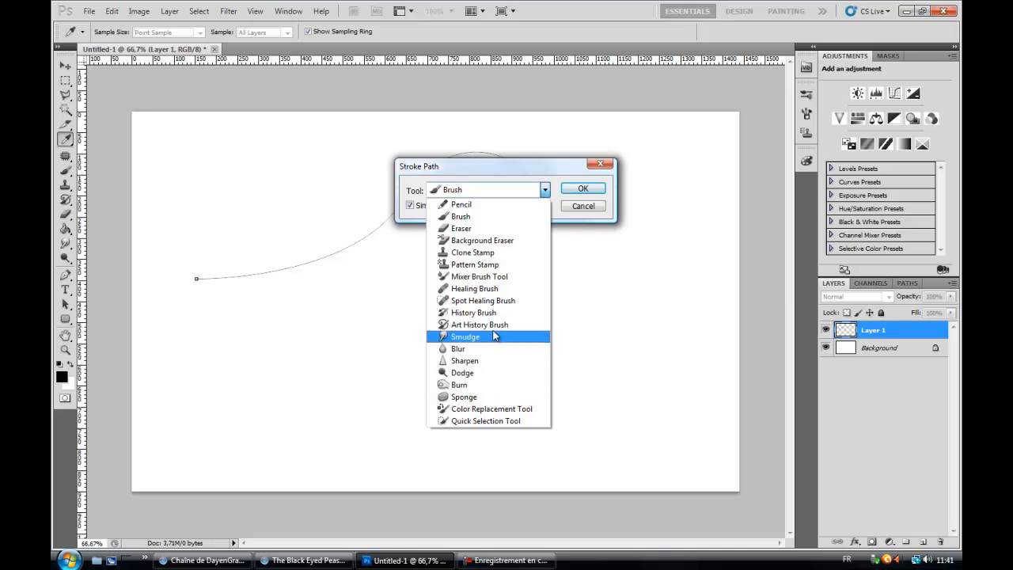
left_click(460, 216)
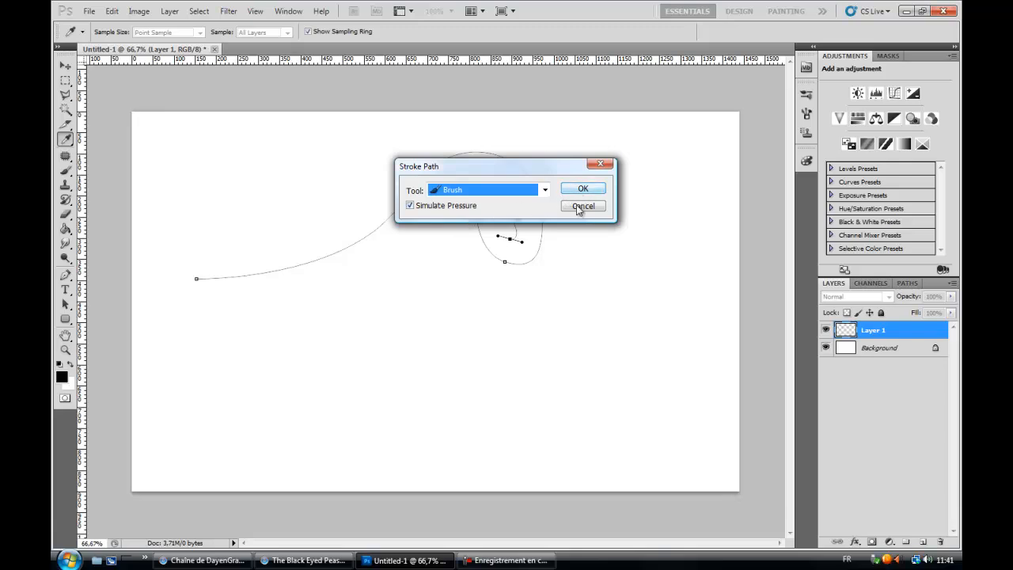
left_click(602, 164)
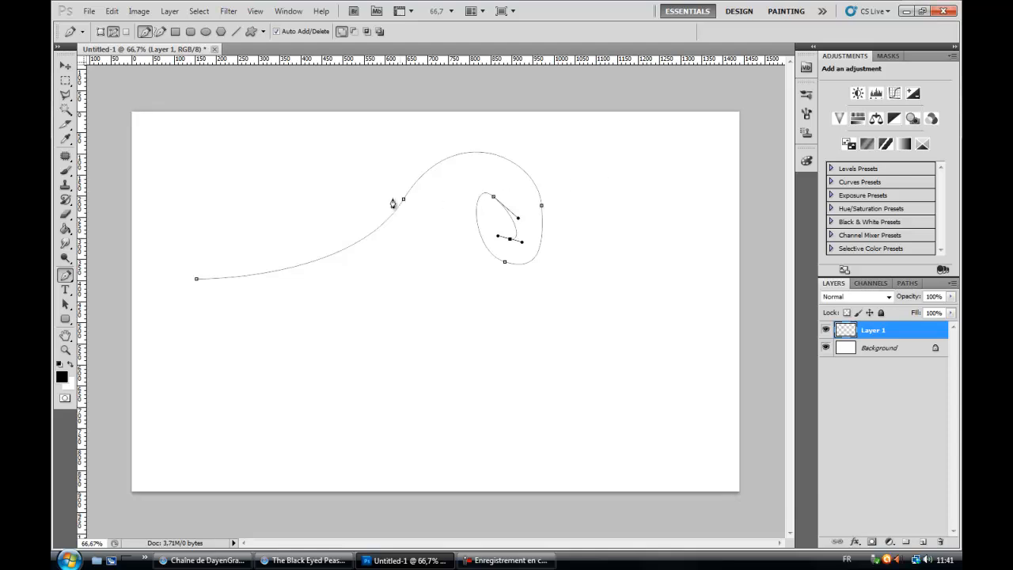
Set the Brush tool to a 10 px round tip, try 0% hardness, and restore the hardness to 100%
left_click(63, 172)
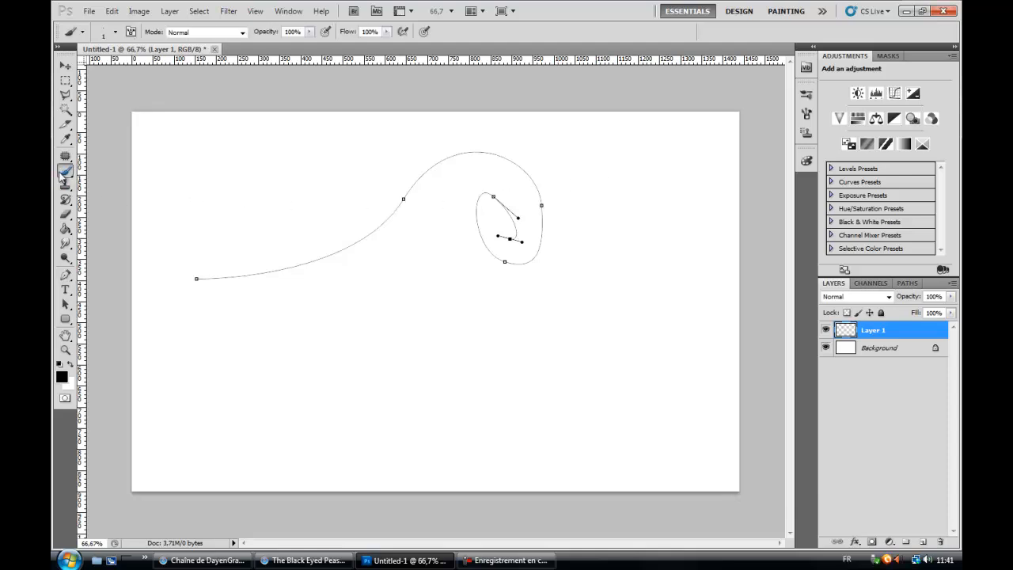
left_click(114, 35)
left_click(77, 67)
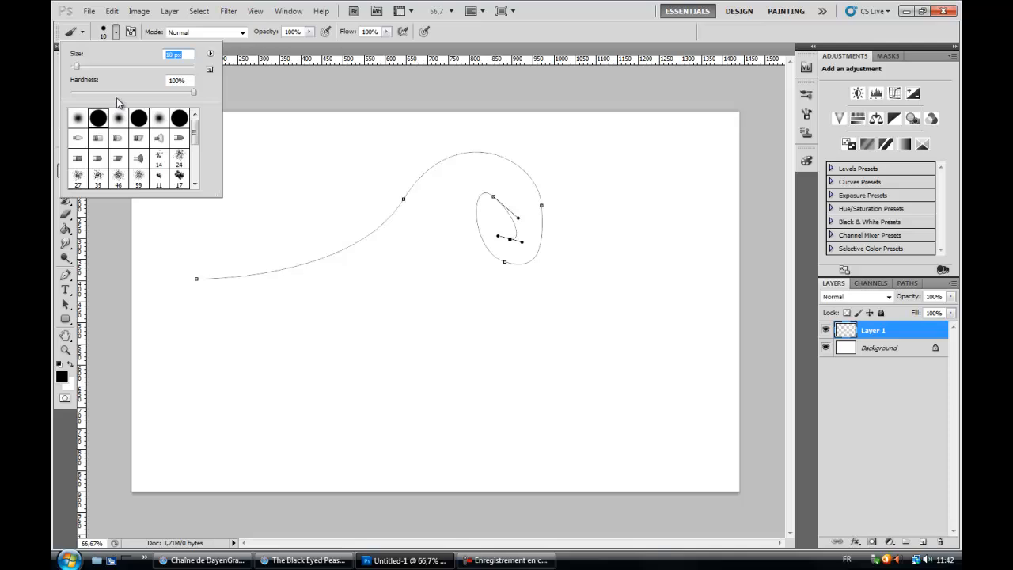
left_click_drag(195, 96, 57, 100)
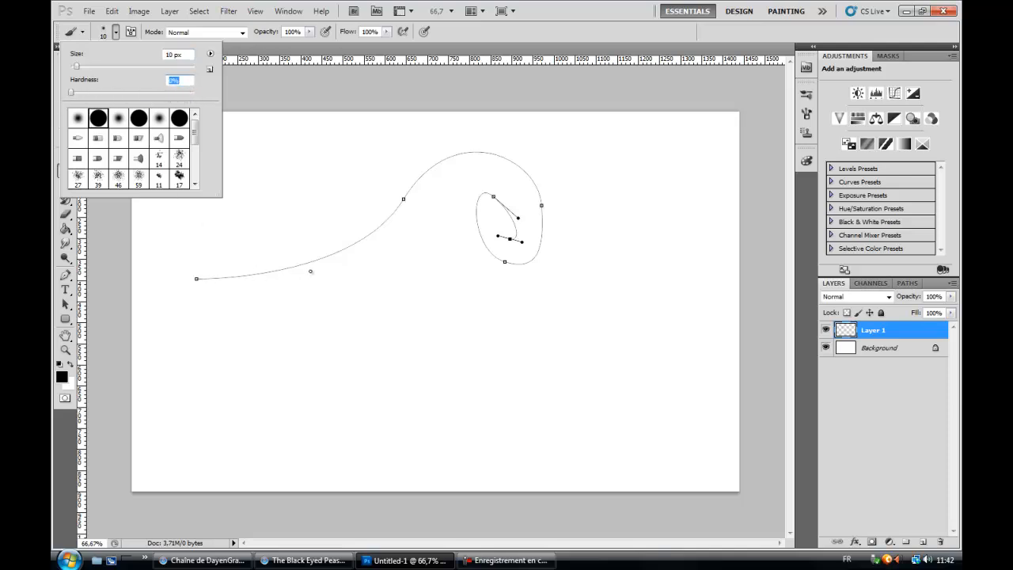
left_click_drag(87, 91, 179, 95)
left_click(237, 52)
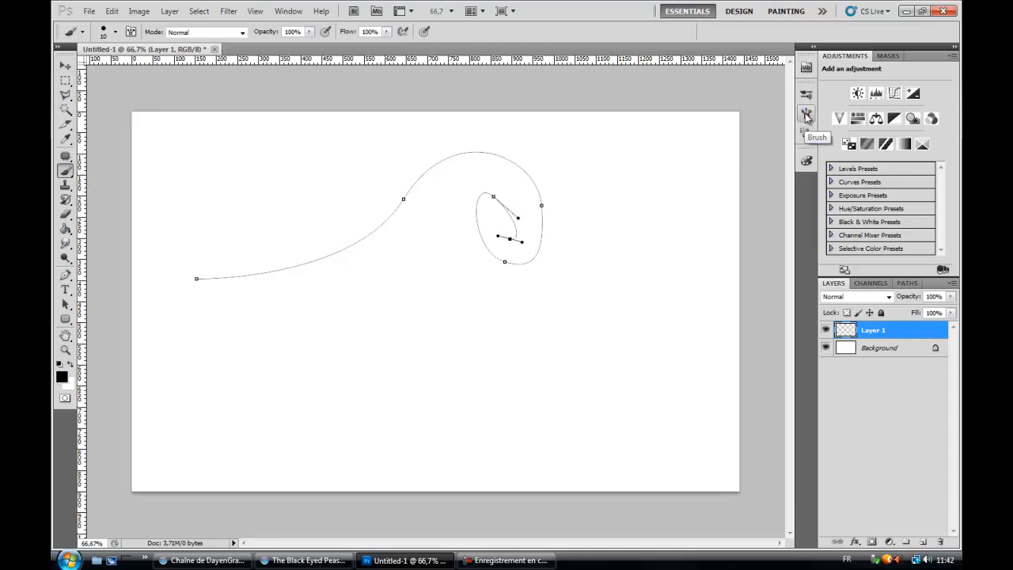
Display the detailed brush settings for the current 10 px brush
left_click(289, 11)
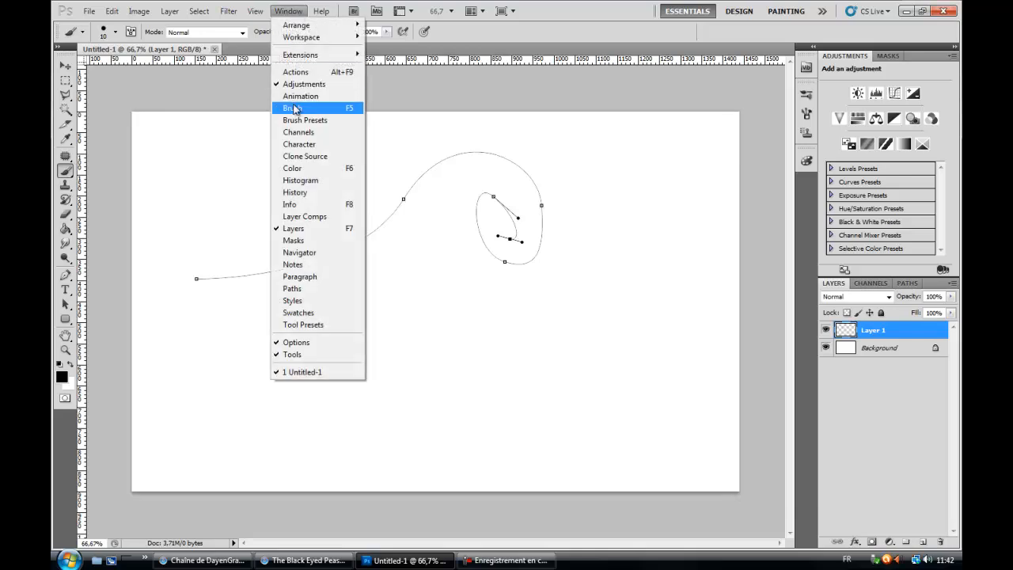
left_click(441, 102)
key("F5")
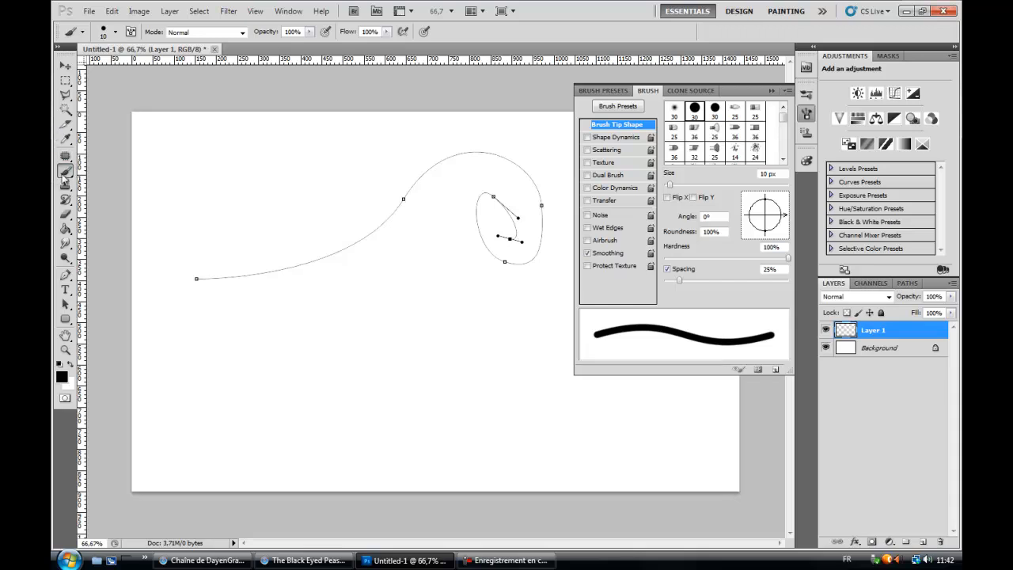
Turn on Shape Dynamics for the brush and try the Fade size control with different size jitter amounts
left_click(608, 138)
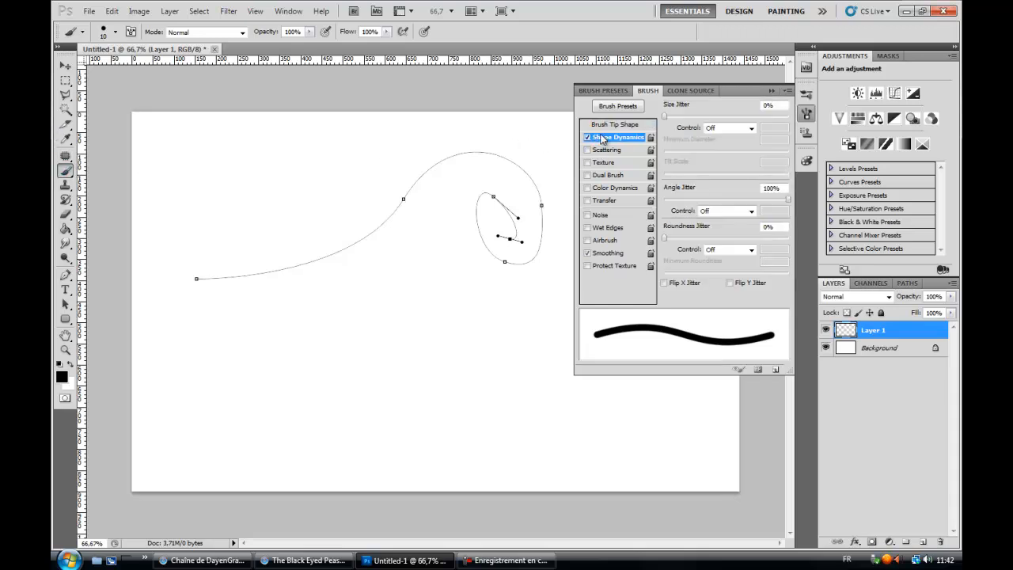
mouse_move(677, 115)
left_mouse_down()
mouse_move(845, 118)
mouse_move(644, 150)
left_mouse_up()
mouse_move(665, 116)
left_mouse_down()
mouse_move(791, 115)
mouse_move(631, 145)
left_mouse_up()
left_click(726, 129)
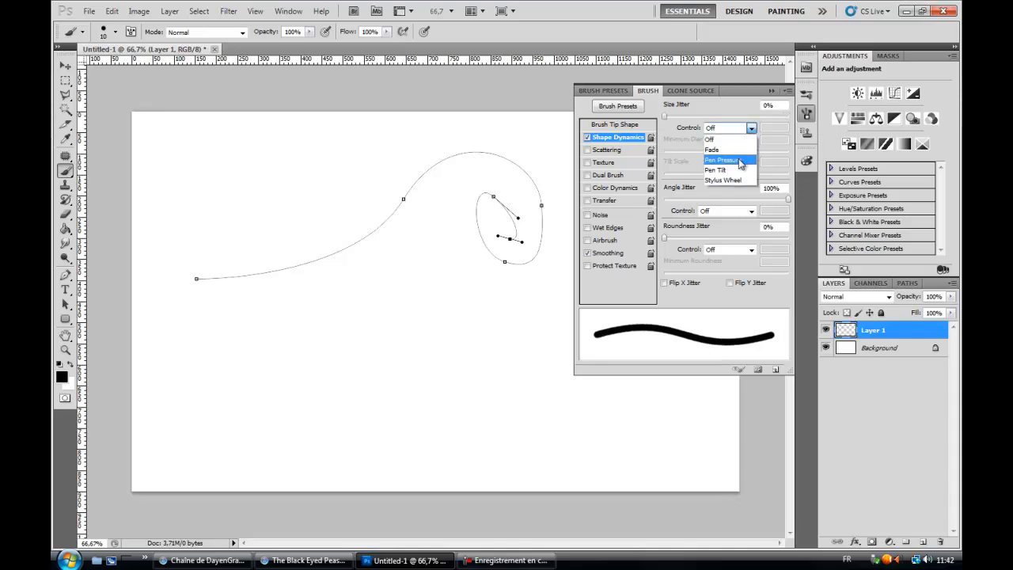
left_click(740, 144)
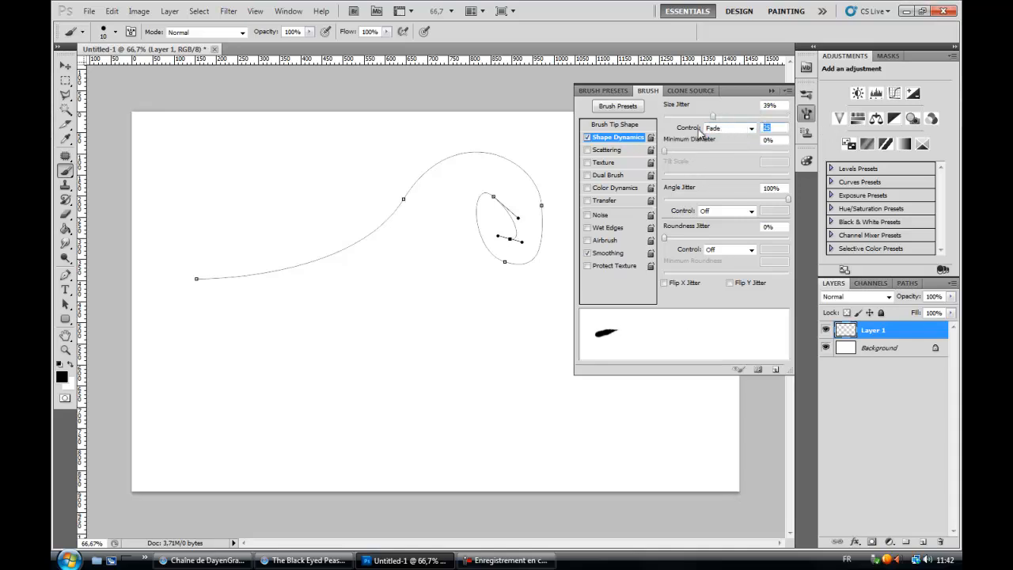
mouse_move(670, 149)
left_mouse_down()
mouse_move(797, 152)
mouse_move(636, 174)
mouse_move(697, 161)
mouse_move(632, 158)
left_mouse_up()
left_click(741, 129)
left_click(733, 151)
left_click(735, 128)
left_click(735, 126)
left_click_drag(758, 117, 638, 134)
Try the Pen Tilt size control with 100% size jitter and a higher tilt scale, and turn Shape Dynamics off
left_click(745, 129)
left_click(721, 169)
left_click(750, 129)
left_click(667, 155)
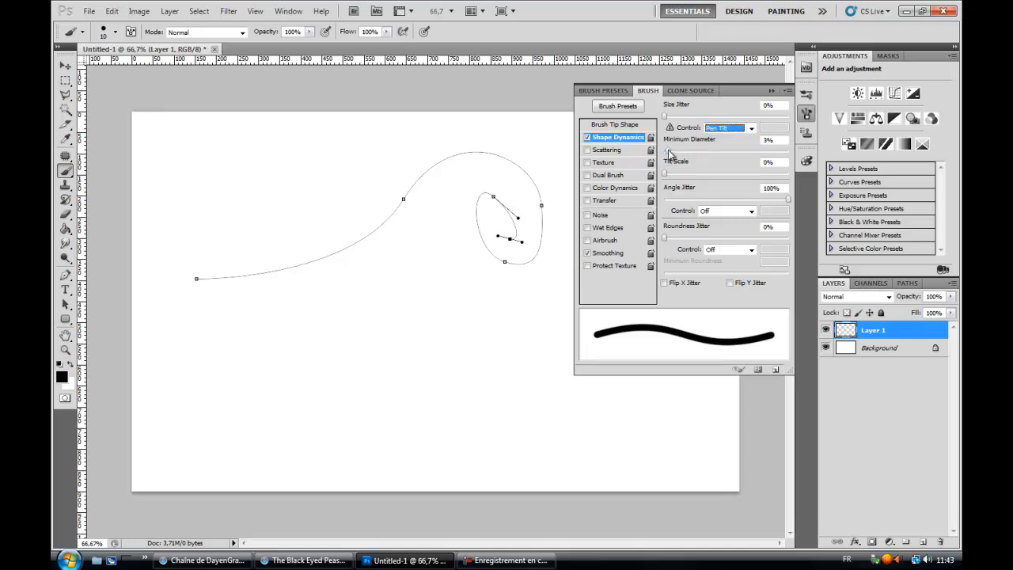
left_click_drag(667, 116, 803, 123)
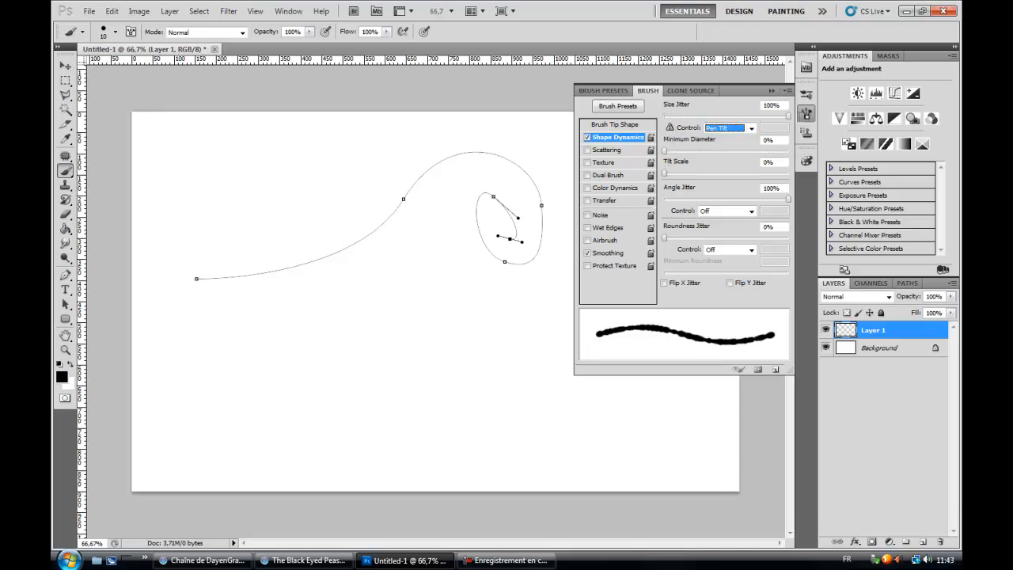
left_click_drag(697, 174, 833, 176)
left_click(588, 138)
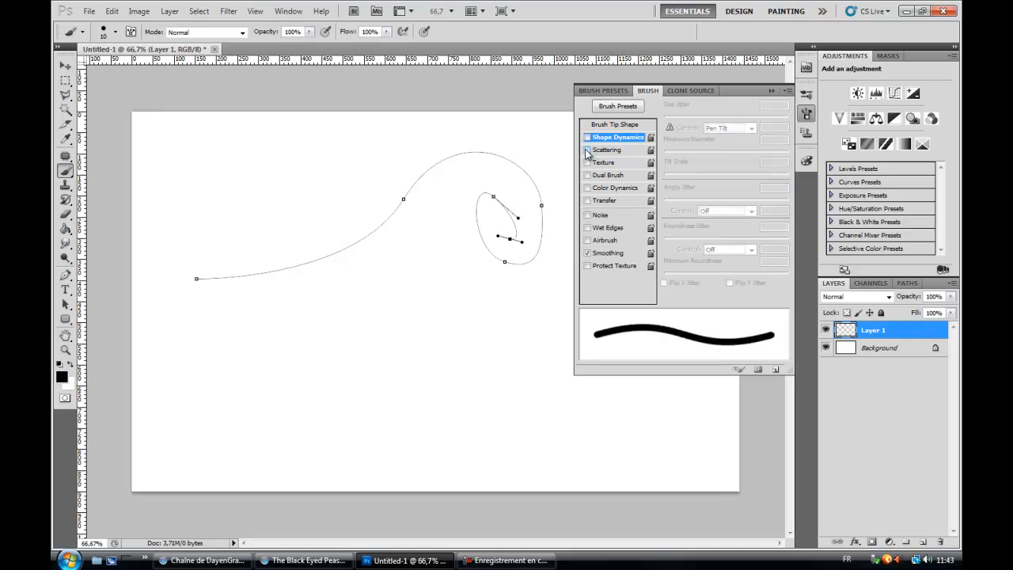
Turn on Scattering for the brush and set the scatter to 587%
left_click(587, 149)
left_click(608, 151)
mouse_move(693, 114)
left_mouse_down()
mouse_move(856, 111)
mouse_move(598, 143)
left_mouse_up()
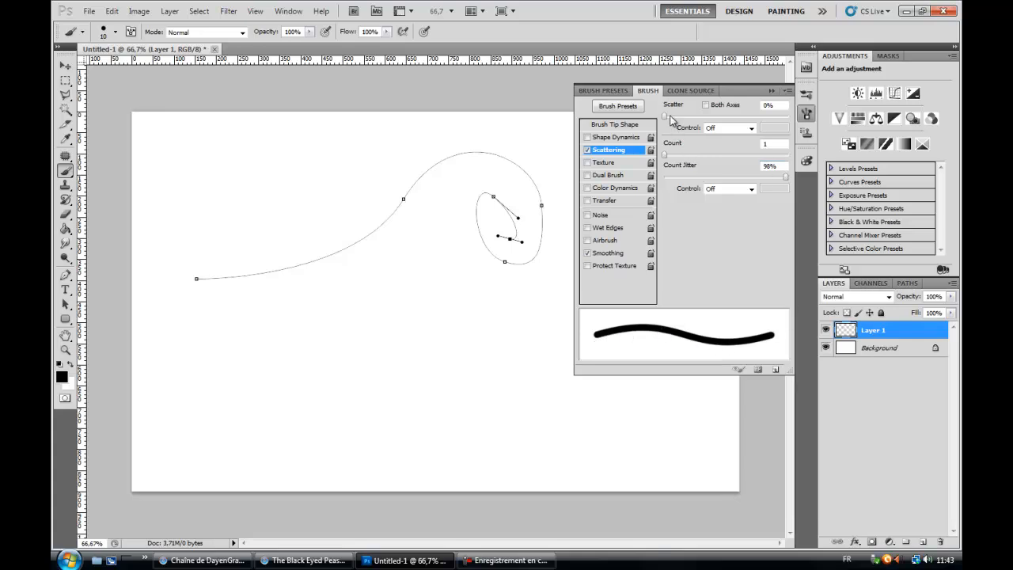
left_click_drag(666, 116, 858, 111)
left_click_drag(792, 131, 738, 135)
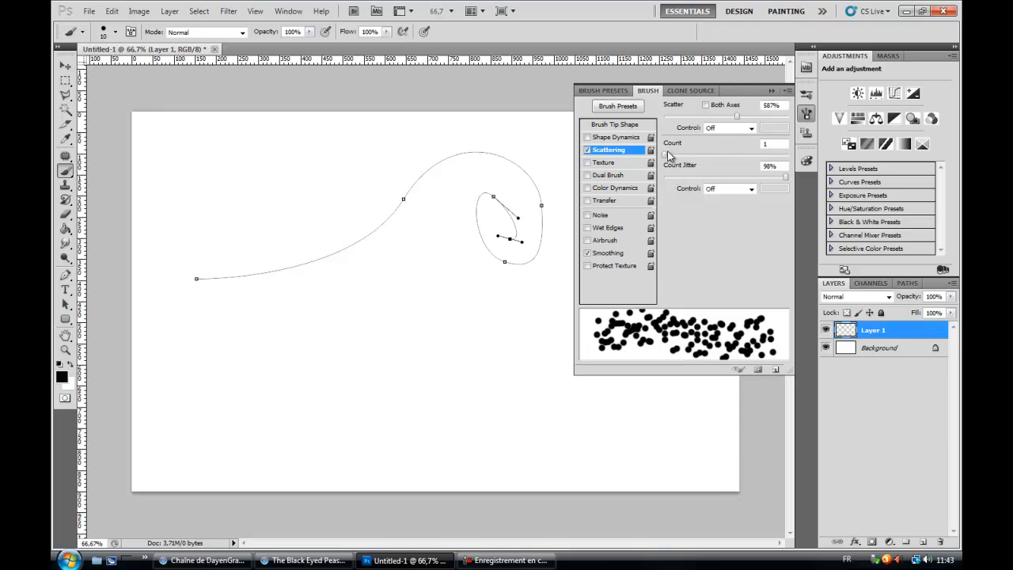
Try a scattering count of 3 with a short test stroke above the path, and undo the stroke
mouse_move(667, 154)
left_mouse_down()
mouse_move(838, 147)
mouse_move(681, 155)
left_mouse_up()
left_click_drag(394, 140, 416, 140)
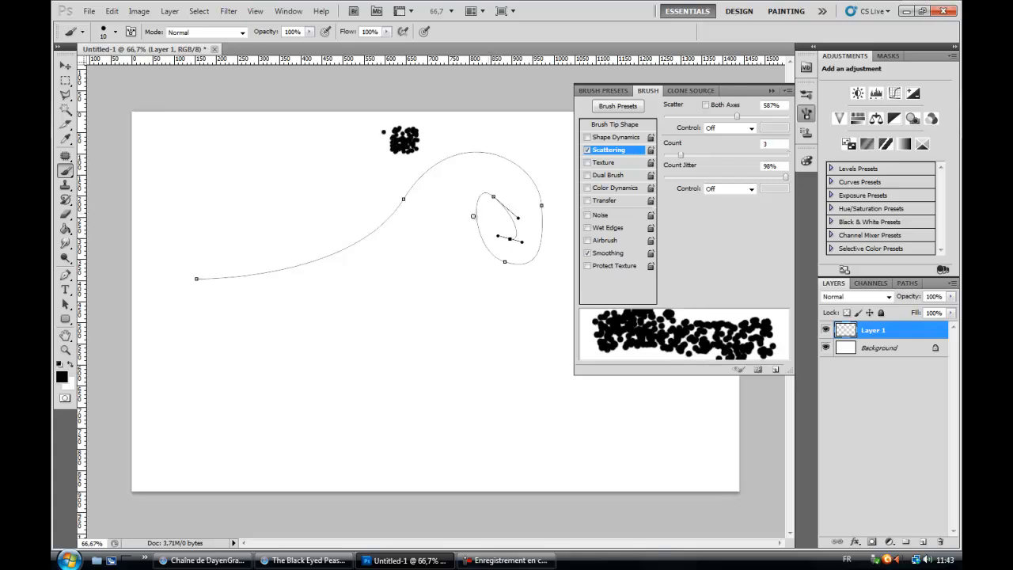
key("ctrl+z")
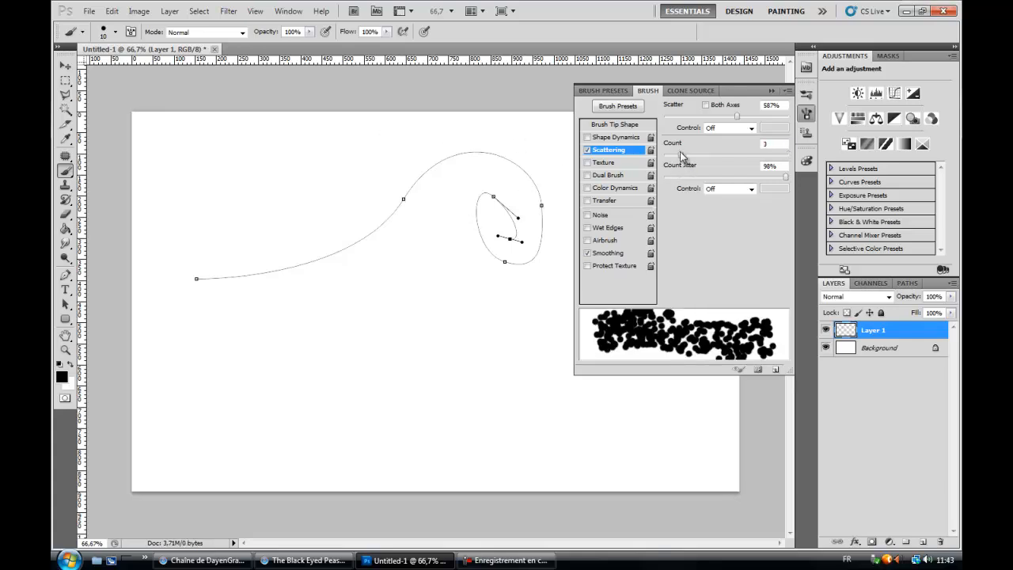
Set the scattering count back to 1, reduce the scatter amount, and close the brush settings
left_click_drag(681, 155, 641, 162)
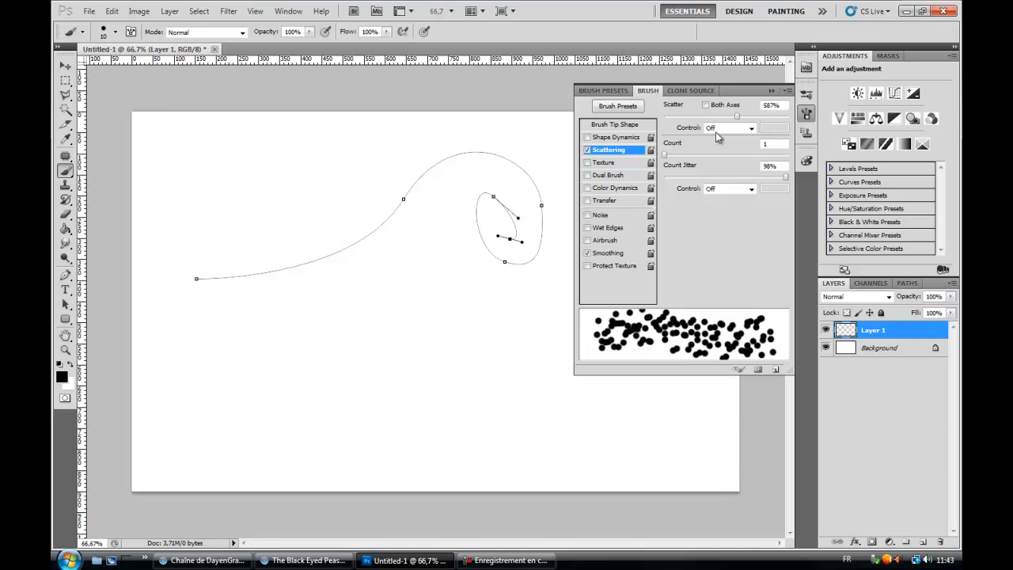
left_click_drag(730, 122, 697, 129)
left_click(772, 90)
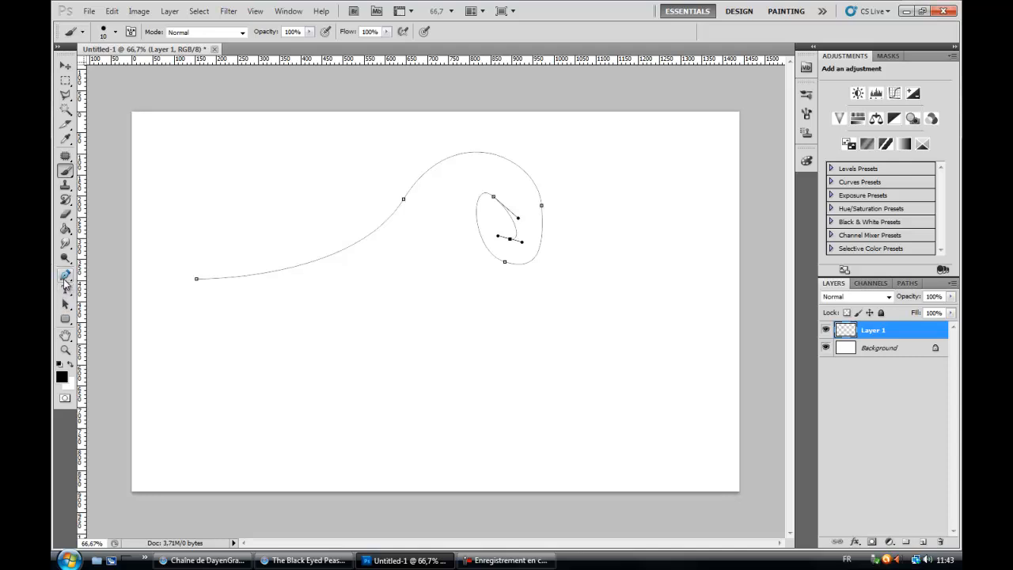
Stroke the curled path on Layer 1 using the Brush with Simulate Pressure enabled, and dismiss the path display
left_click(65, 277)
right_click(283, 275)
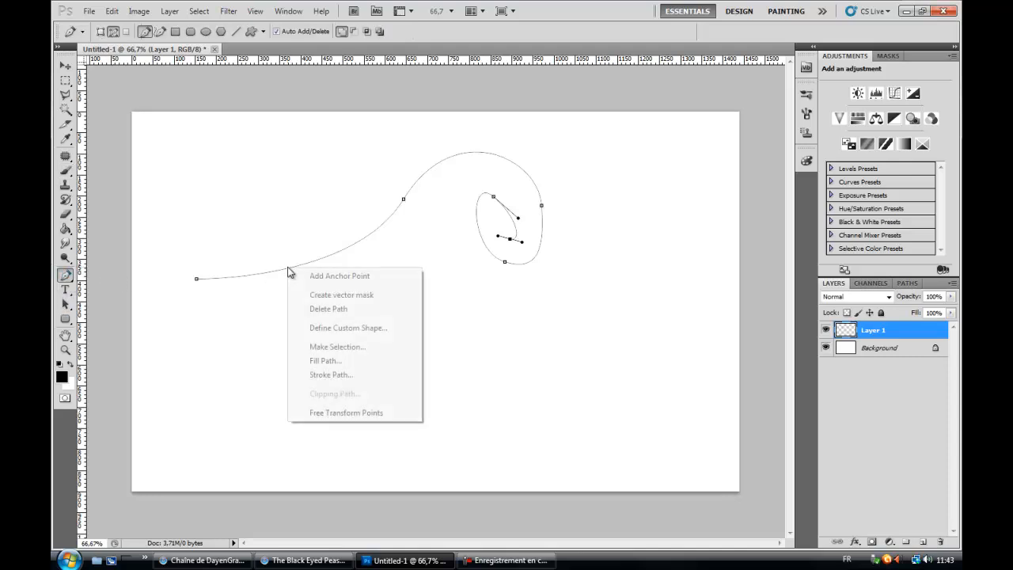
left_click(331, 375)
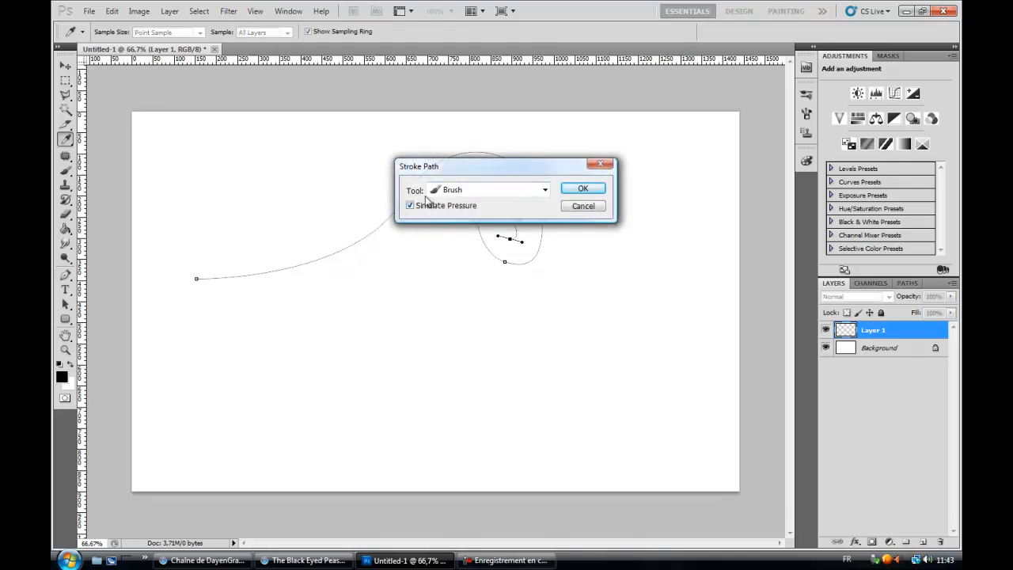
left_click(583, 190)
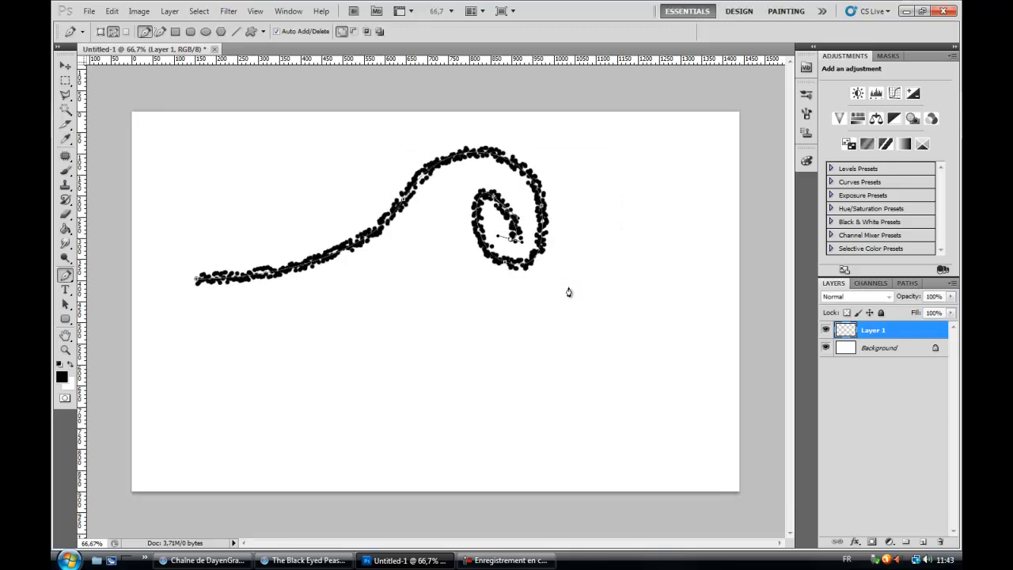
key("Return")
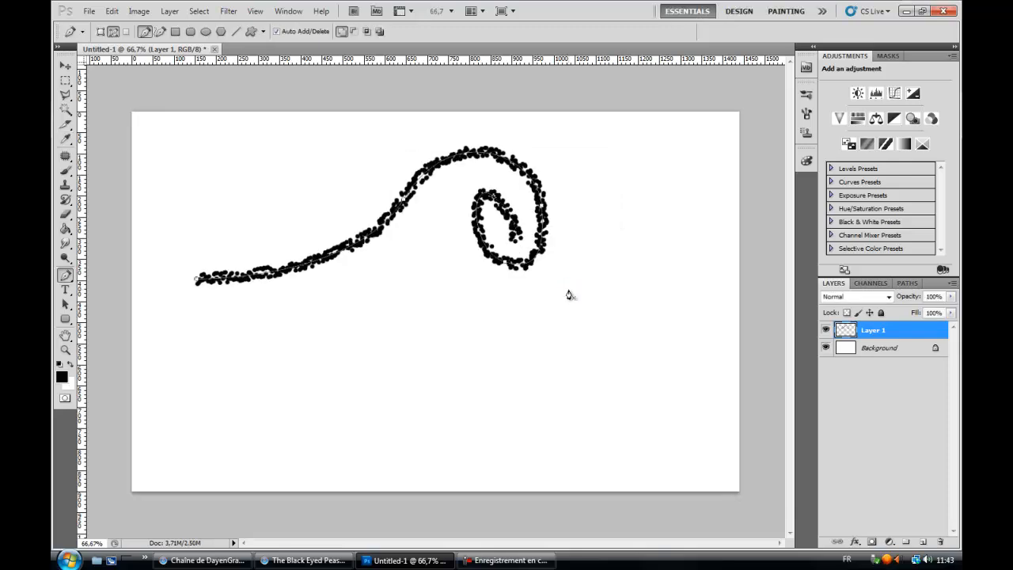
Inspect the stroke's pixels up close around the middle of the curve, and fit the whole canvas on screen again
left_click(497, 269)
left_click(66, 352)
left_click_drag(412, 201, 561, 167)
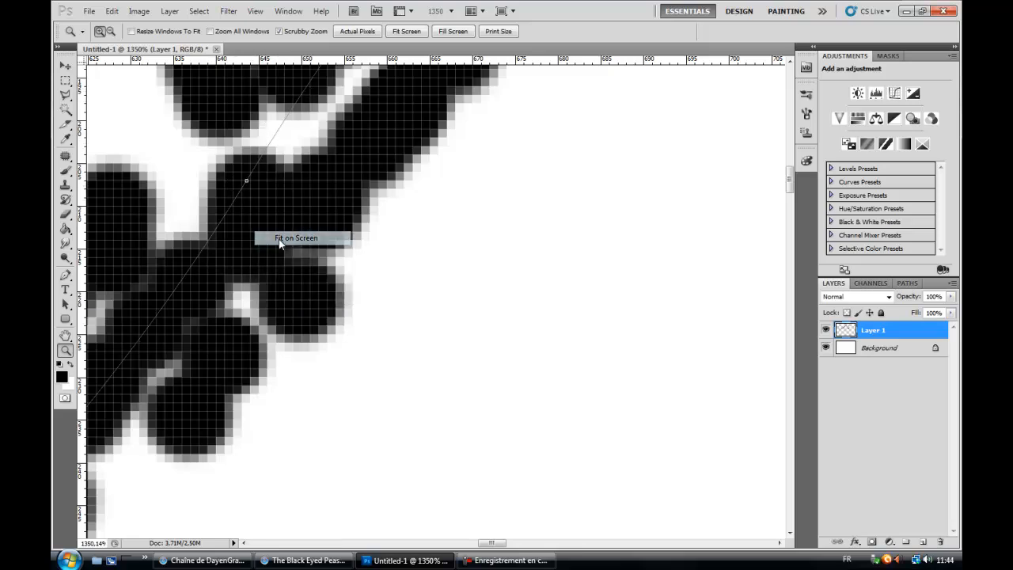
key("ctrl+0")
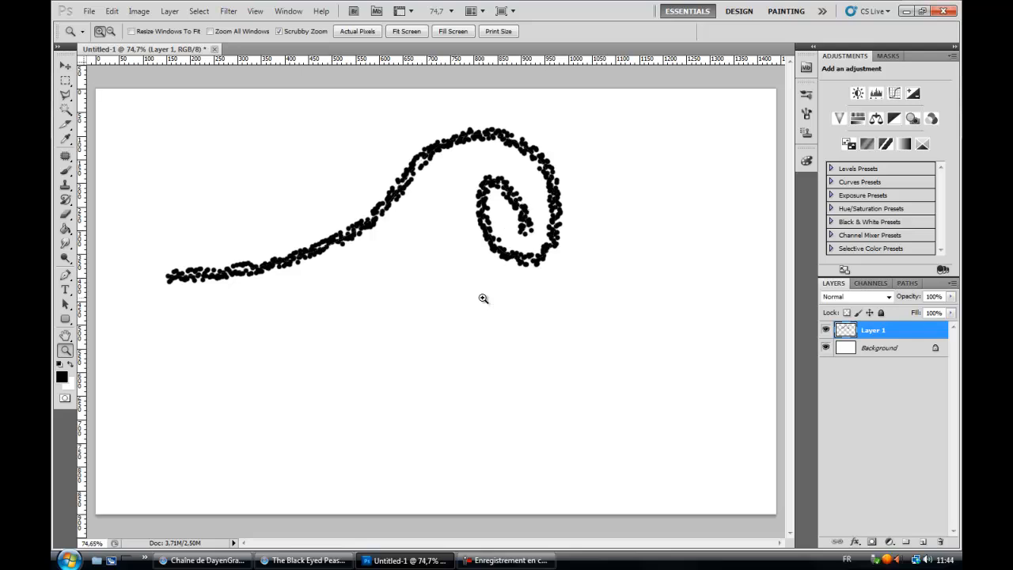
Undo and redo the removal of the work path while viewing the document's paths, and return to the layers
left_click(912, 284)
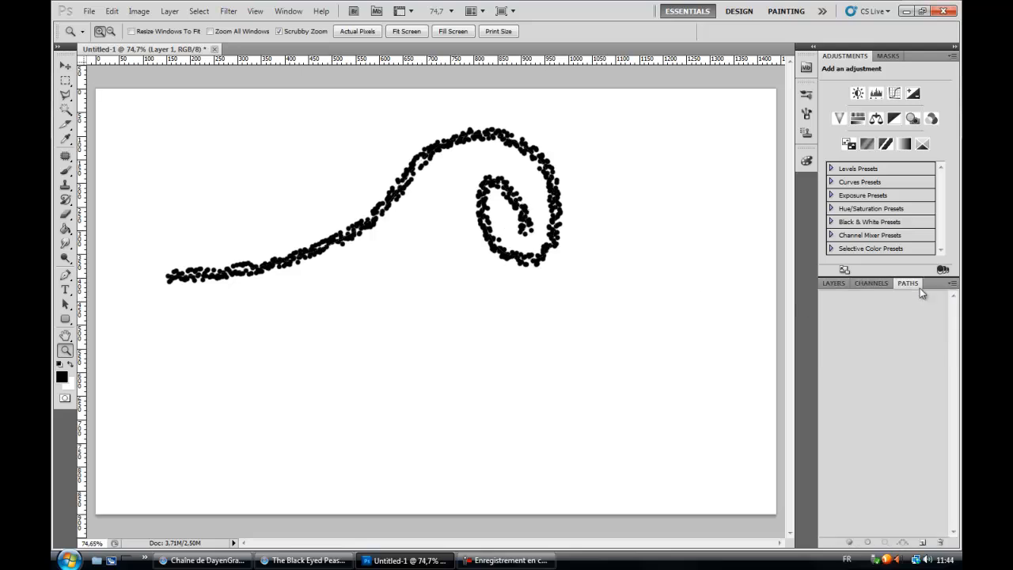
key("ctrl+z")
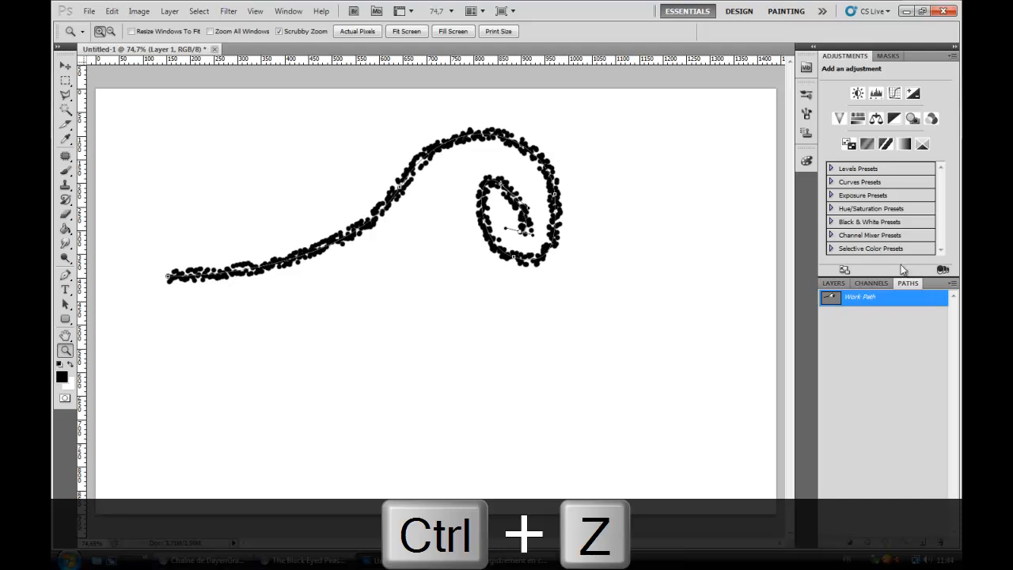
key("ctrl+z")
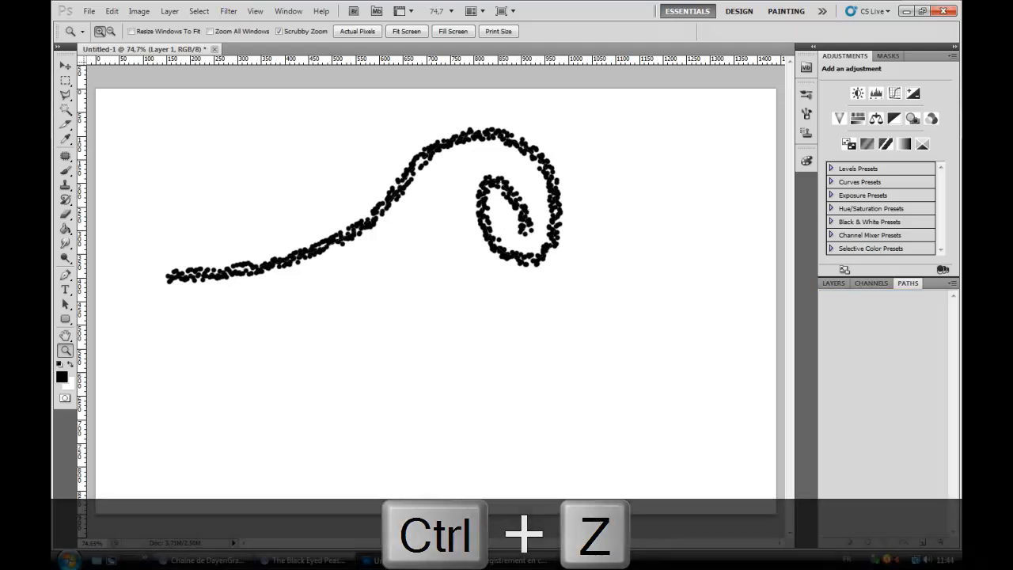
left_click(833, 284)
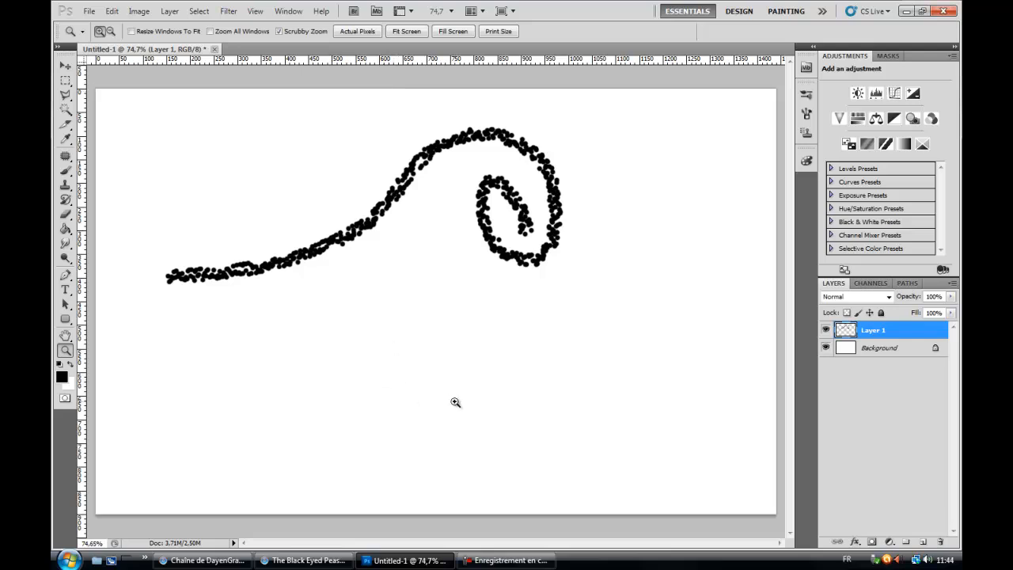
Delete Layer 1 with the stroked curve, and switch to the browser window showing the YouTube channel page
key("Delete")
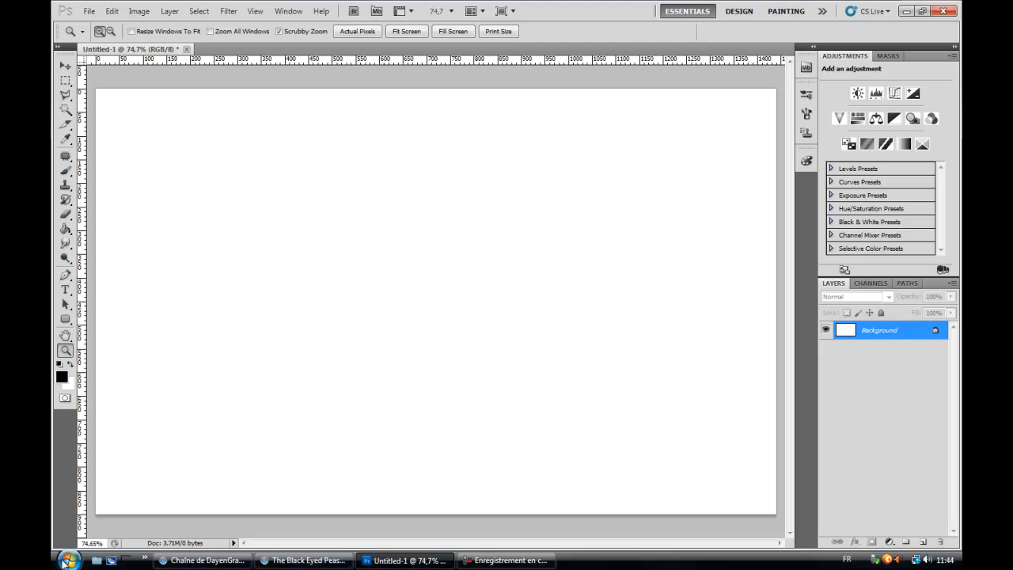
left_click(68, 561)
left_click(202, 561)
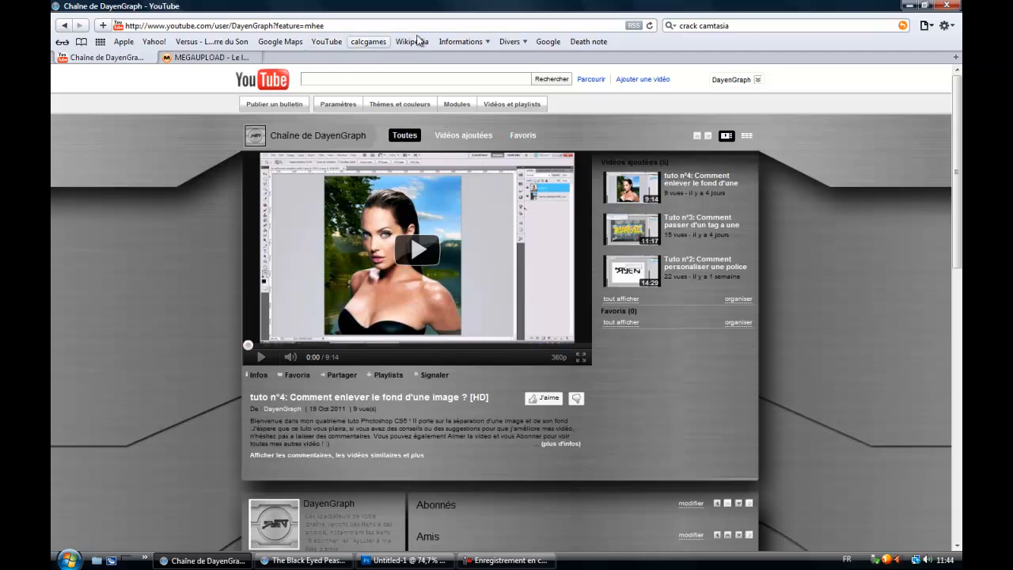
Search Google Images for "nate robinson" and limit the results to large pictures
left_click(548, 44)
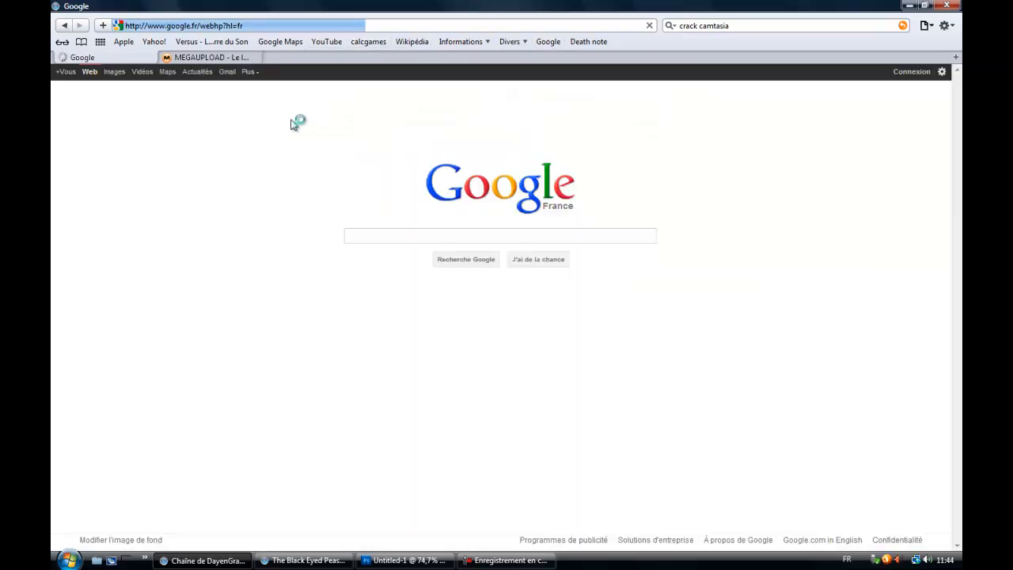
left_click(115, 72)
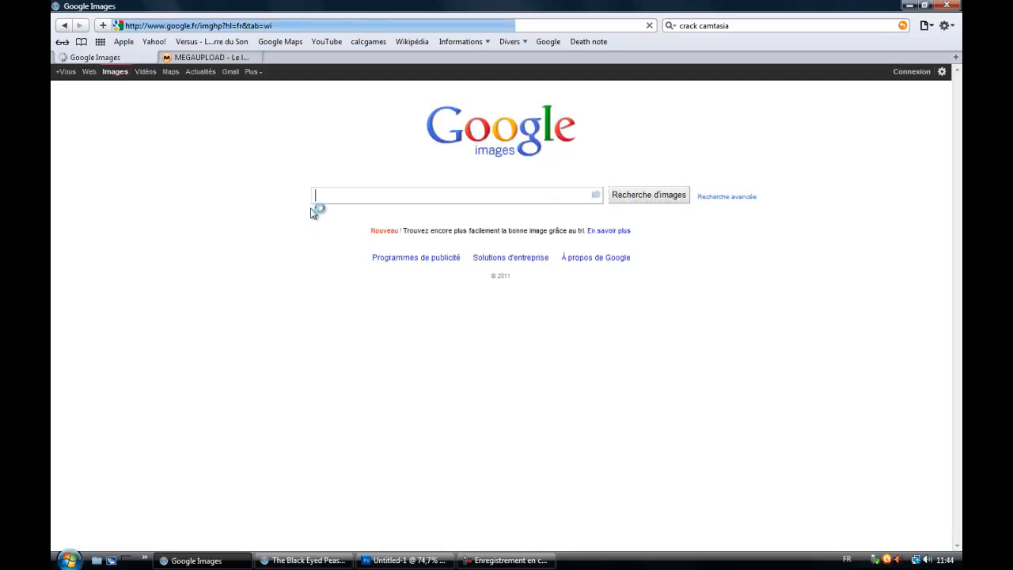
type("nate robinson")
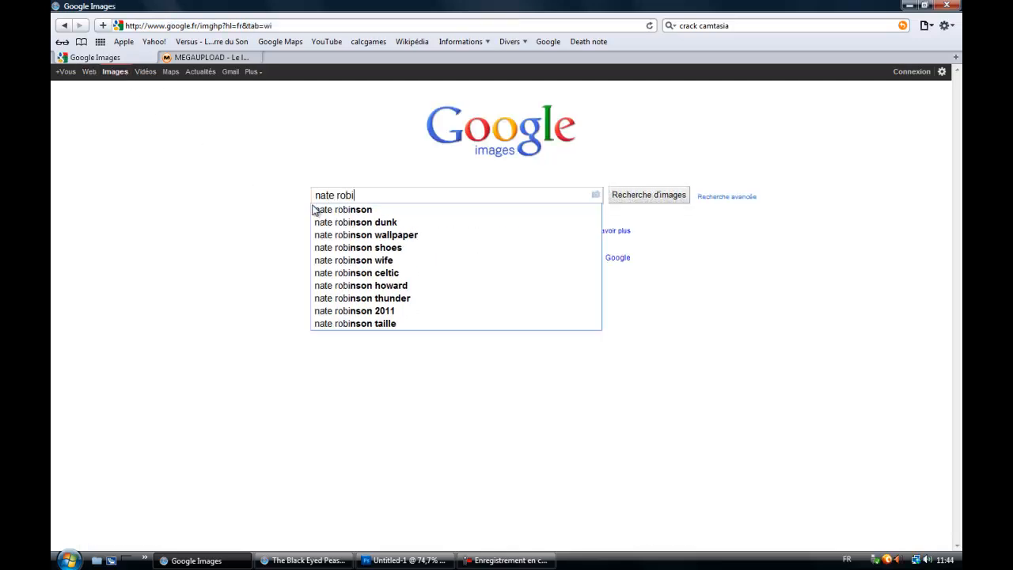
key("Return")
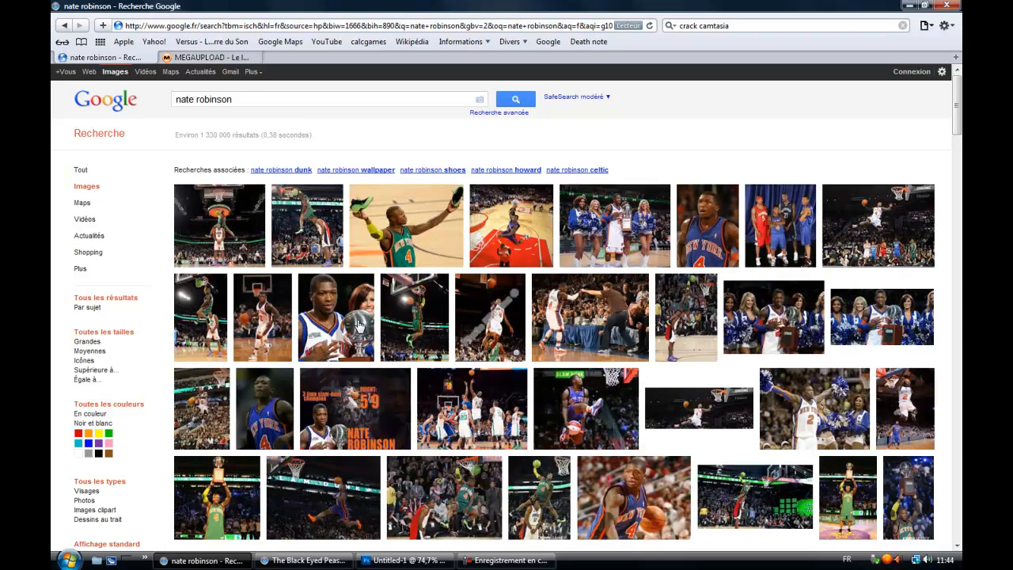
left_click(87, 342)
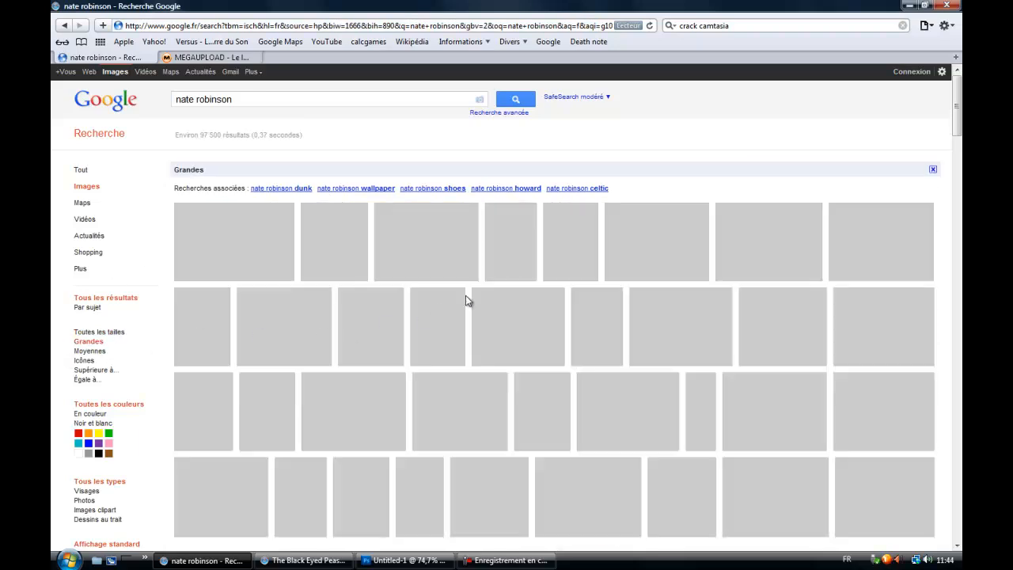
Find the cut-out picture of the player leaping with the ball and open its full-size image
scroll(465, 295, "down", 3)
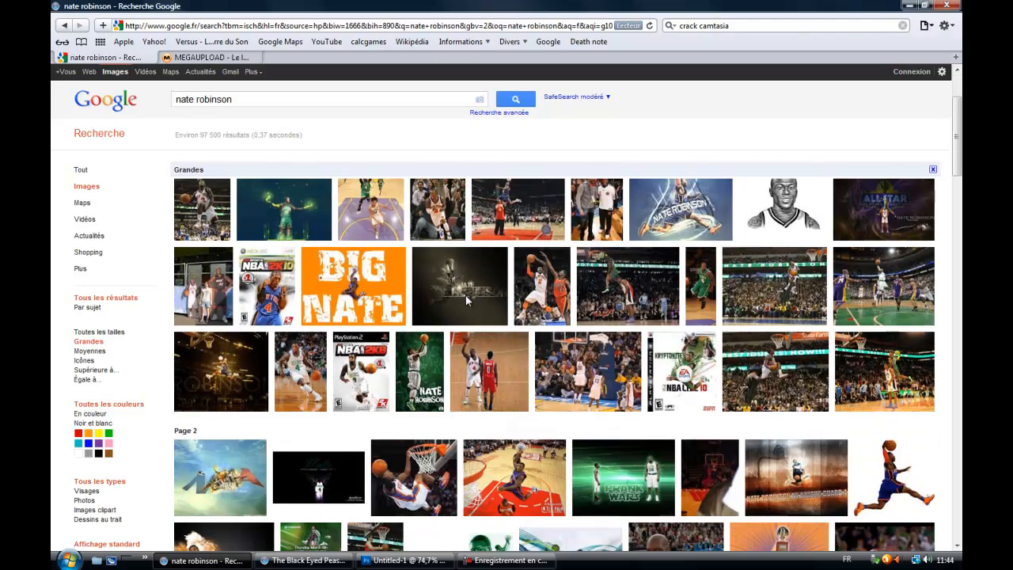
scroll(465, 297, "down", 1)
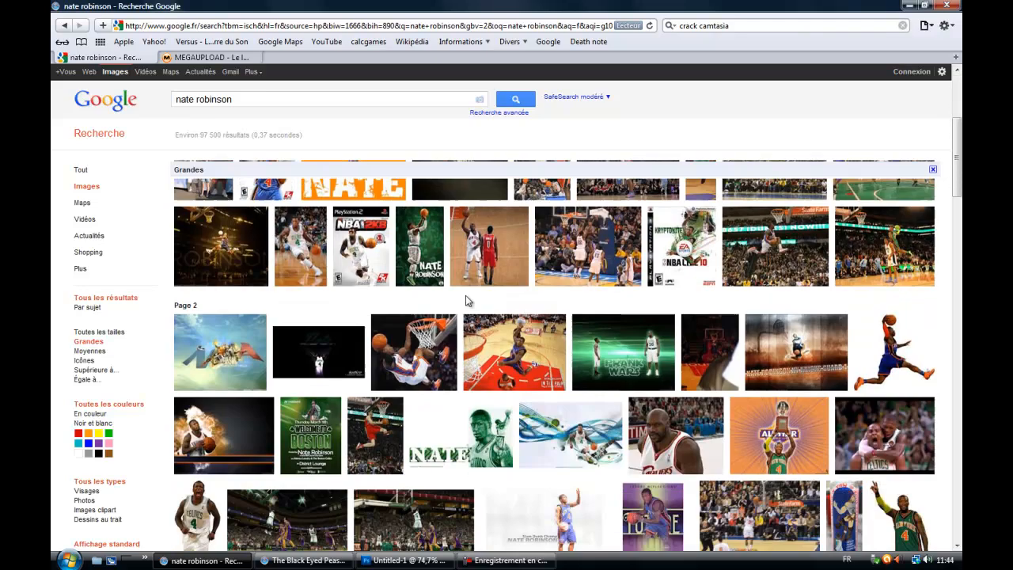
left_click(929, 331)
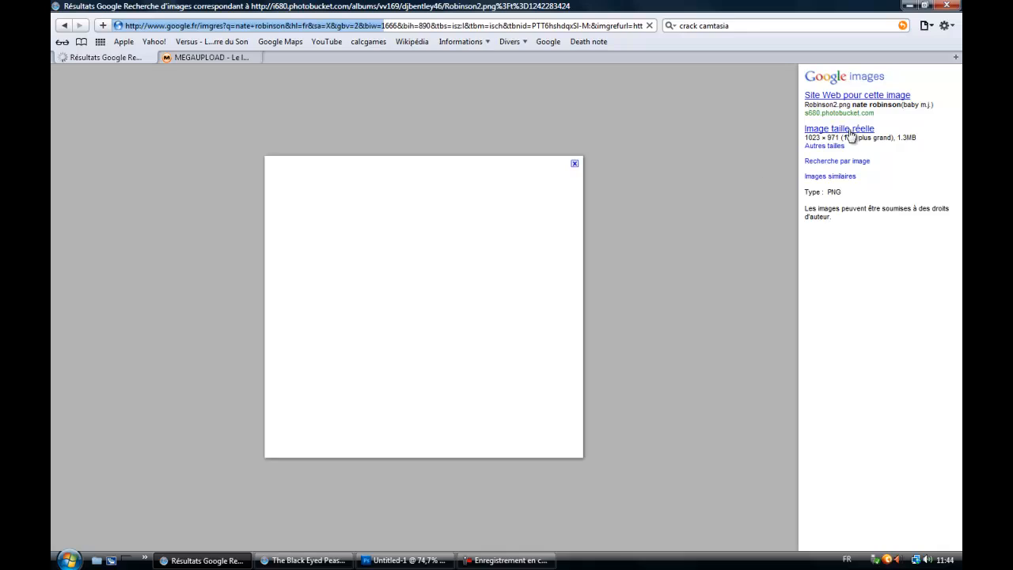
left_click(846, 131)
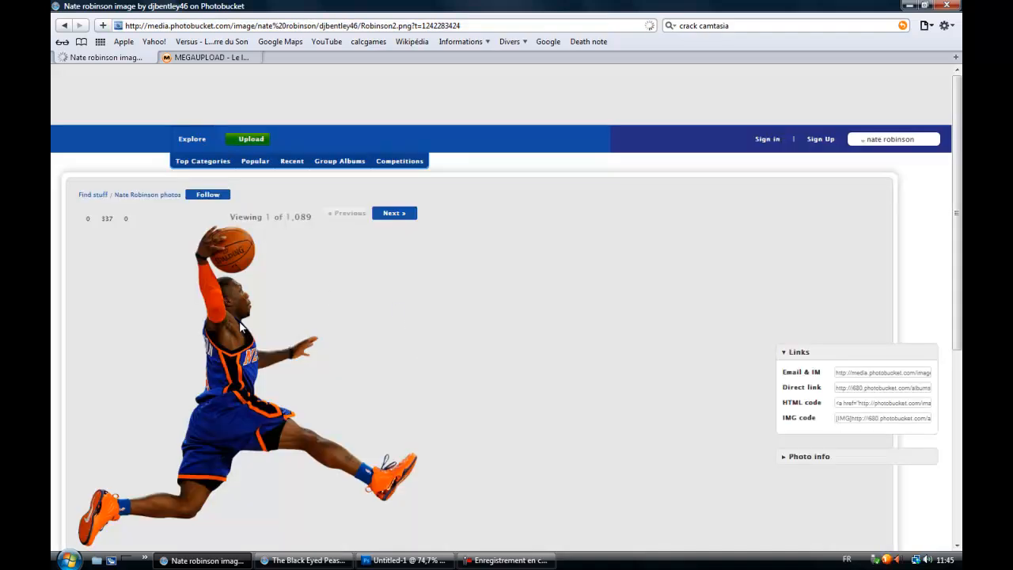
Bring the player picture from the web page into the Untitled-1 document in Photoshop and accept its placement
left_click_drag(342, 494, 403, 349)
left_click(232, 565)
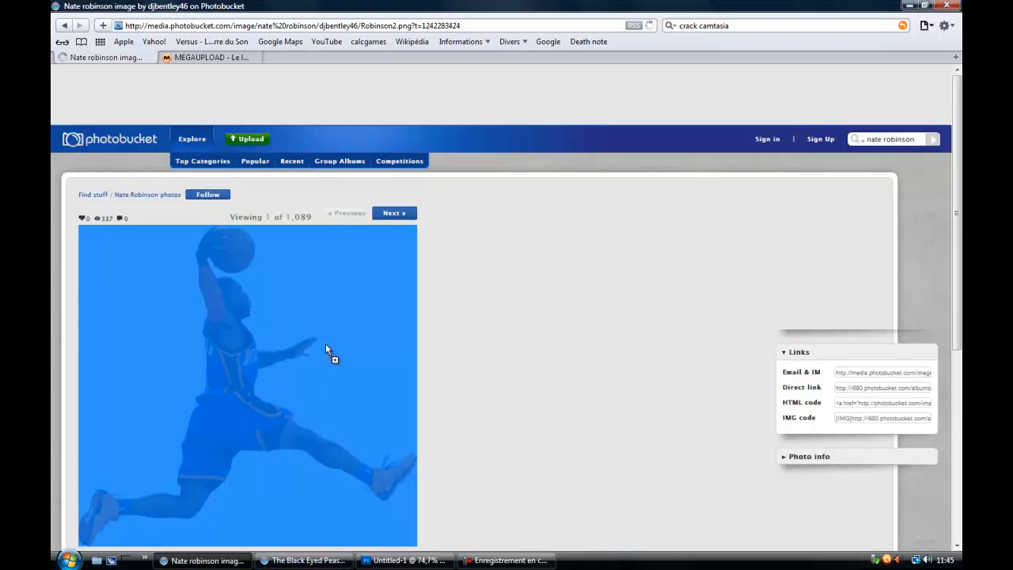
left_click(424, 560)
key("Return")
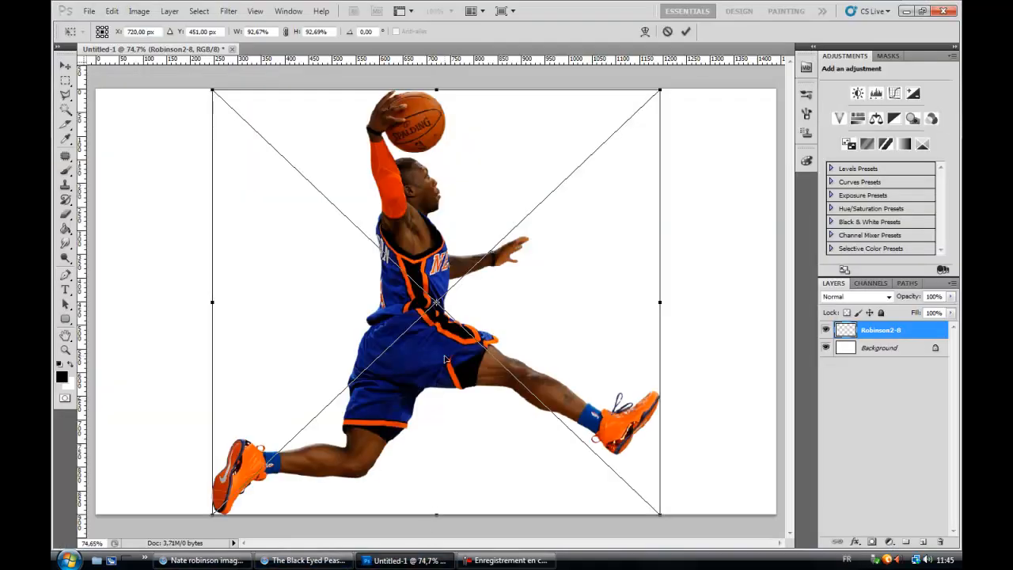
key("z")
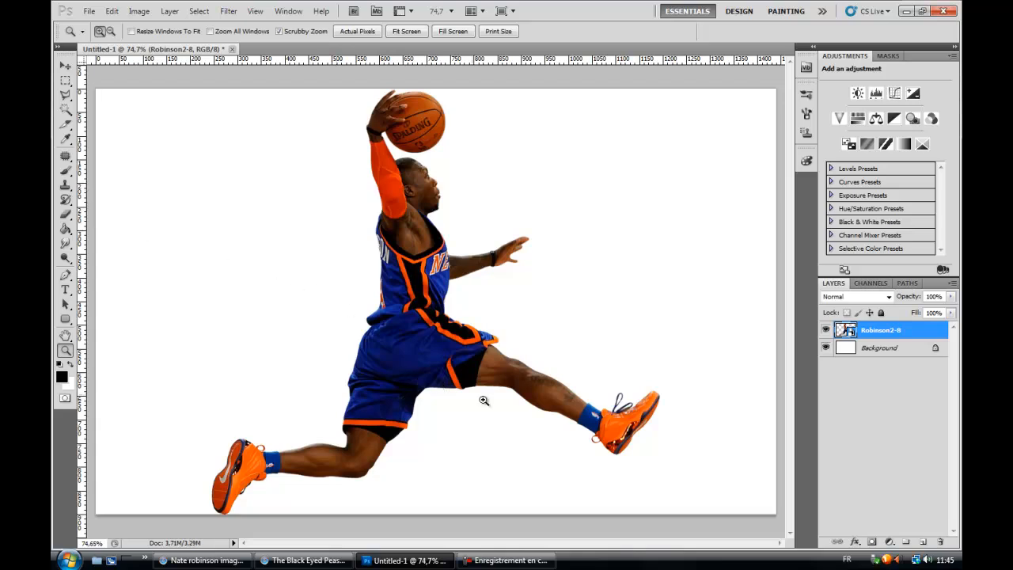
Add a new layer above the player and disable Scattering for the Brush, returning to its tip shape settings
left_click(924, 543)
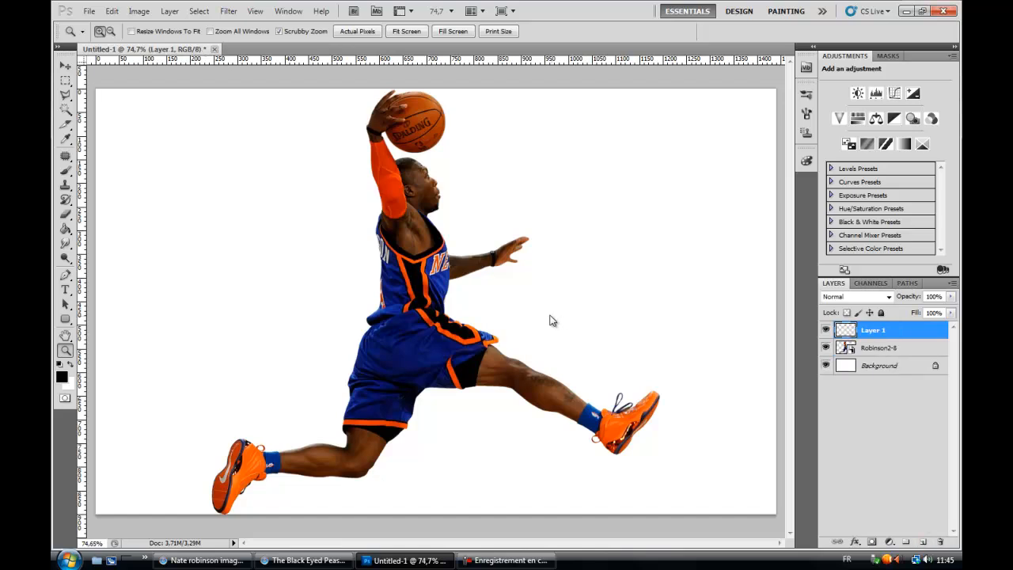
left_click(67, 171)
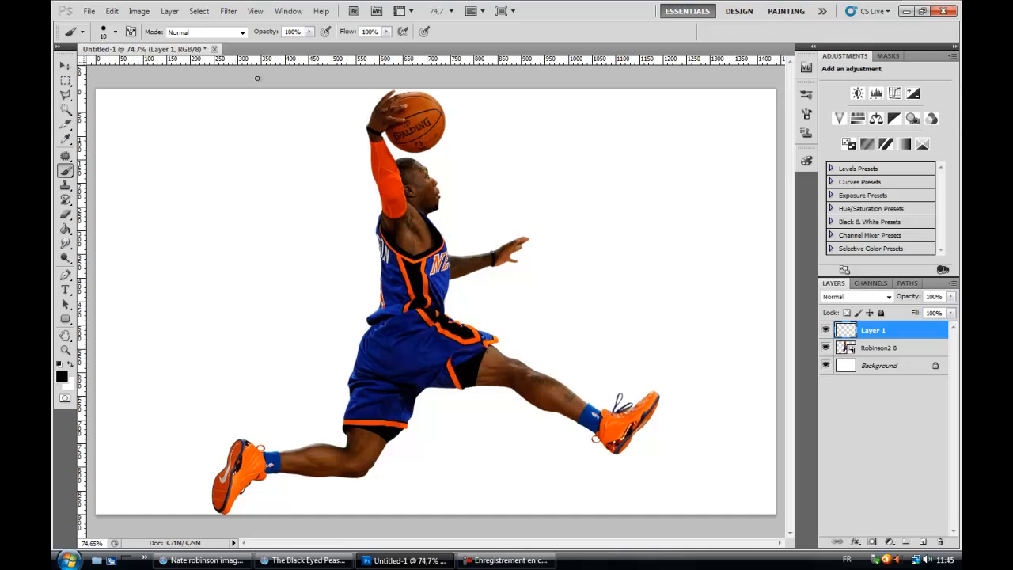
left_click(807, 118)
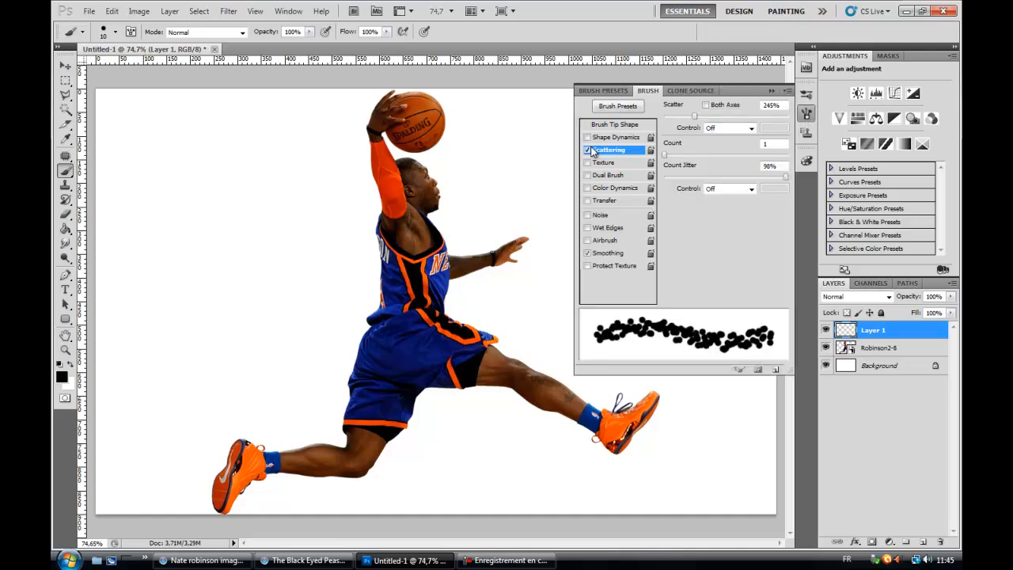
left_click(587, 150)
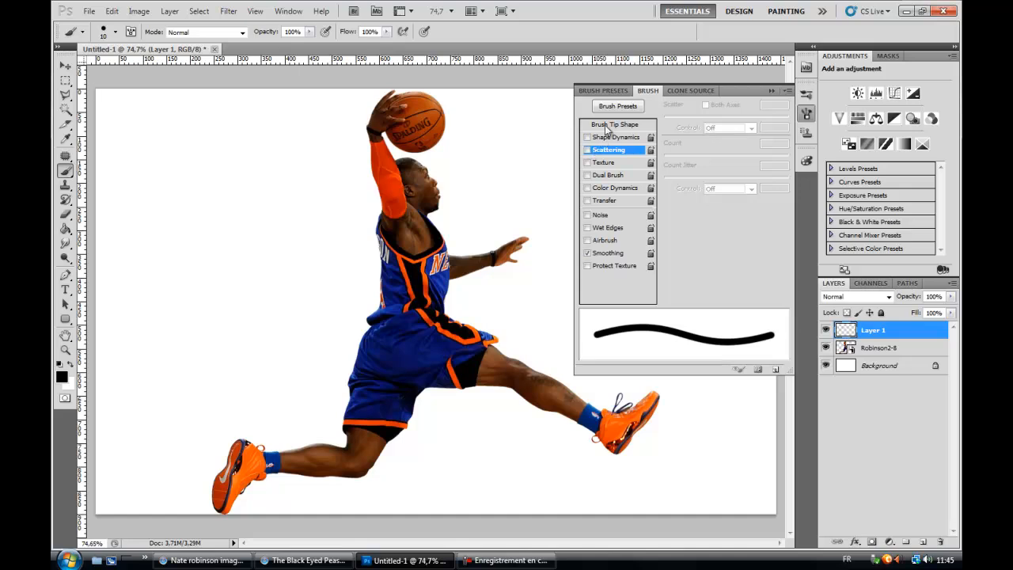
left_click(608, 126)
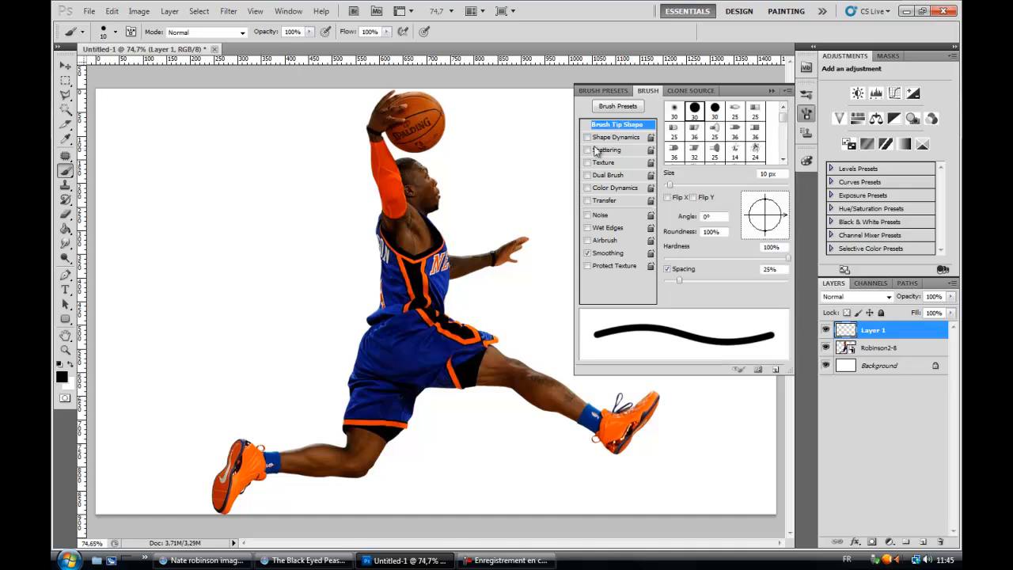
Compare several bristle brush tips and choose the 25 px Round Point tip
left_click(755, 111)
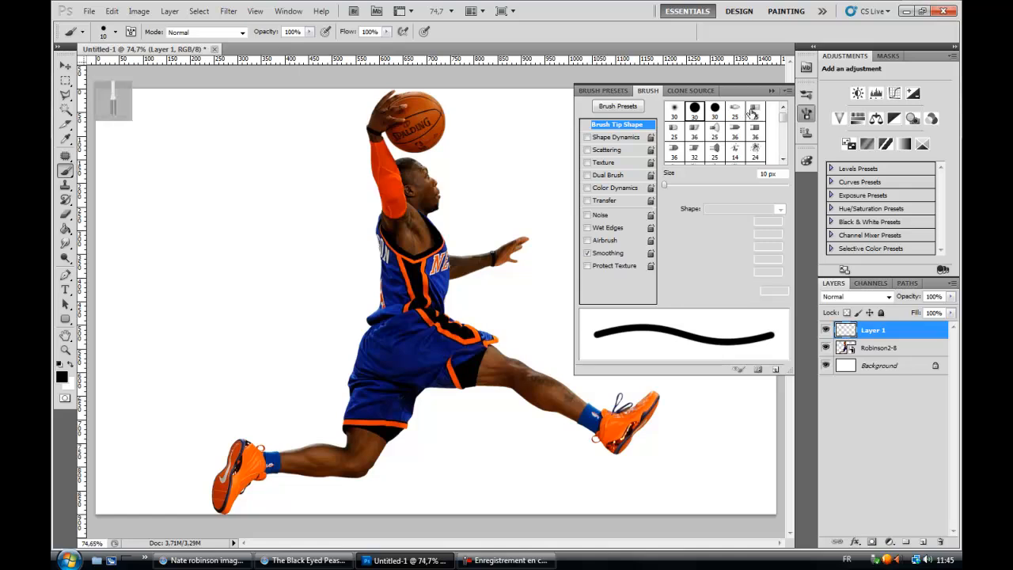
left_click(742, 117)
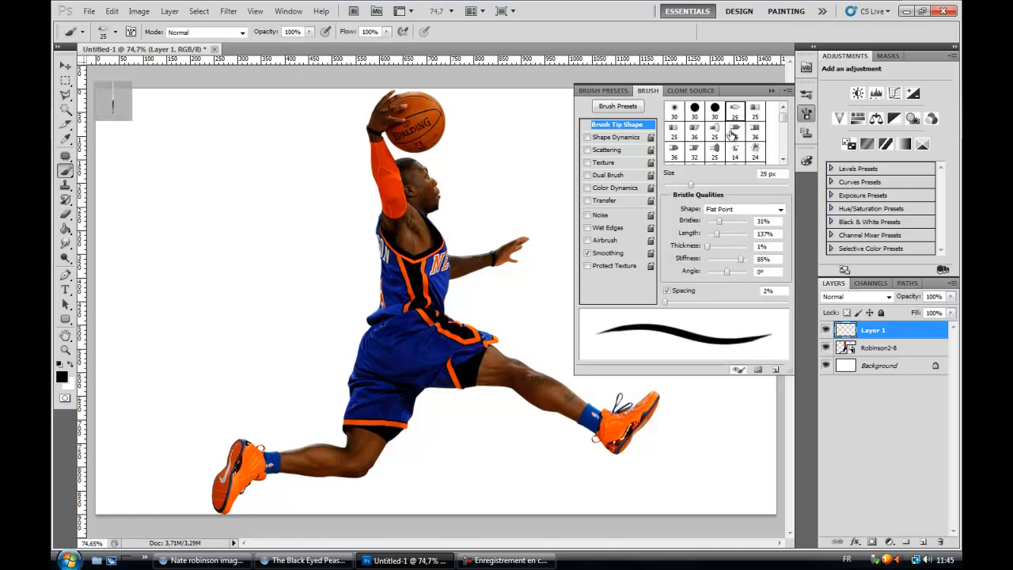
left_click(694, 129)
left_click(669, 135)
left_click(674, 152)
left_click(695, 152)
left_click(714, 152)
left_click(737, 138)
left_click(749, 133)
left_click(735, 113)
Try Shape Dynamics and a 0% Scatter on the bristle brush, switch both options off, and close the brush settings
left_click(589, 138)
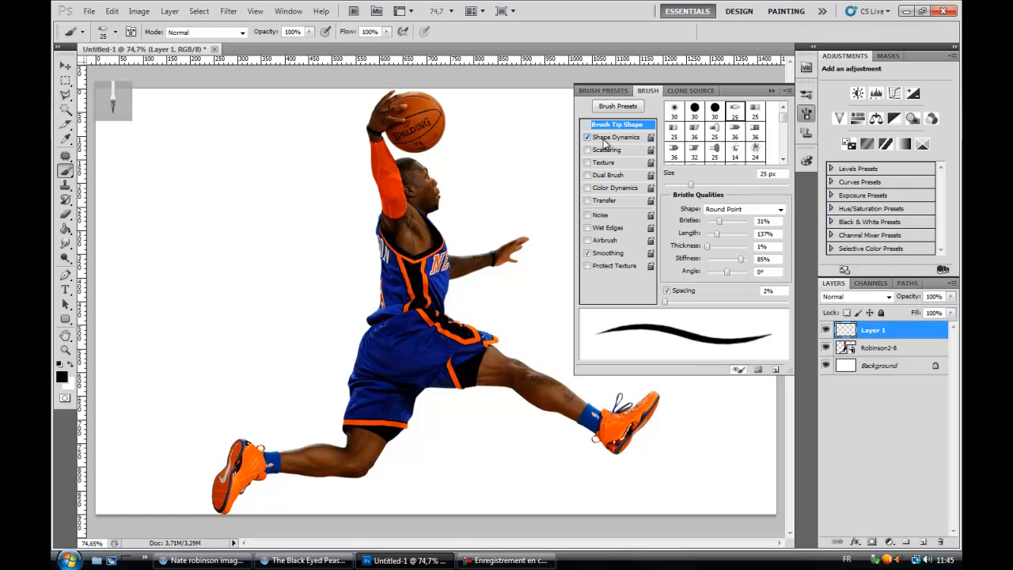
left_click(604, 139)
left_click(588, 151)
left_click(587, 138)
left_click(608, 149)
left_click_drag(710, 119, 664, 117)
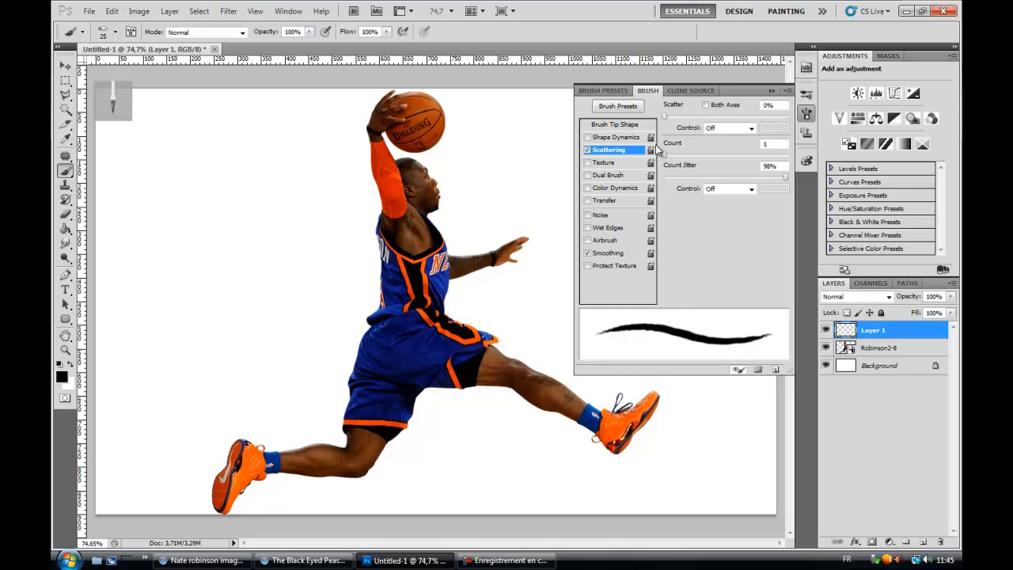
left_click(587, 149)
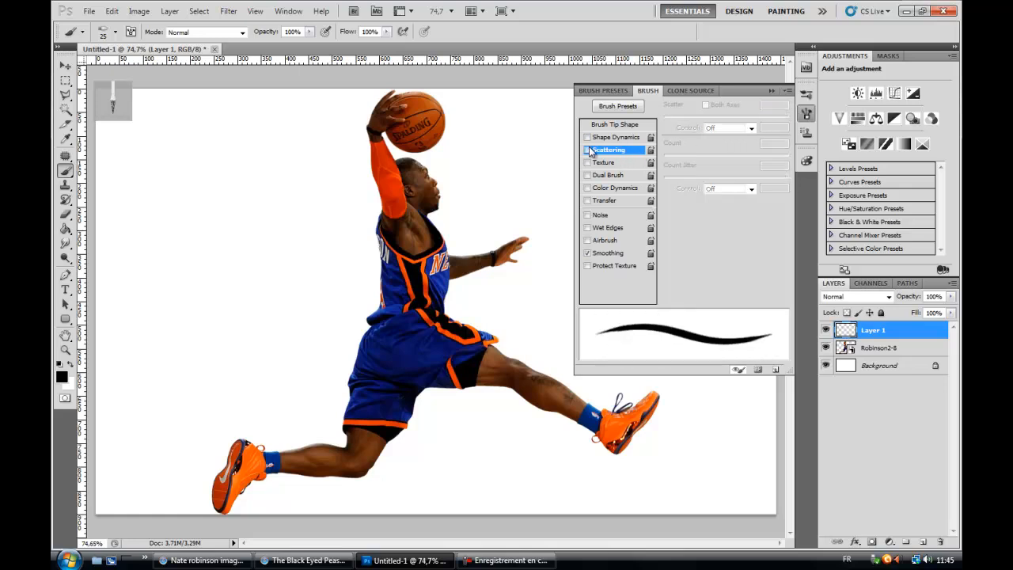
left_click(773, 92)
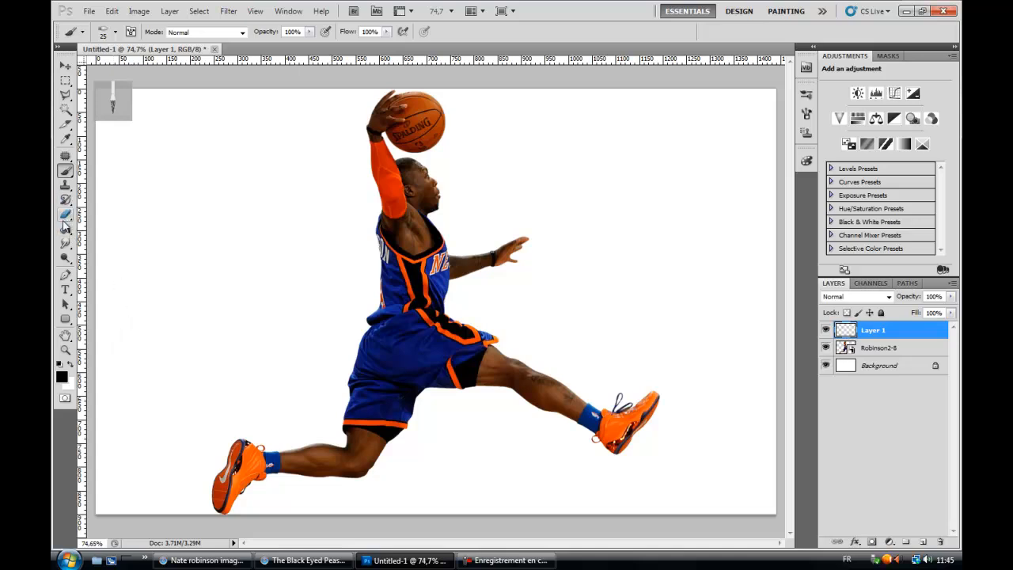
With Layer 1 active, start a Pen path in the white area below the shorts, beside the outstretched leg
left_click(65, 275)
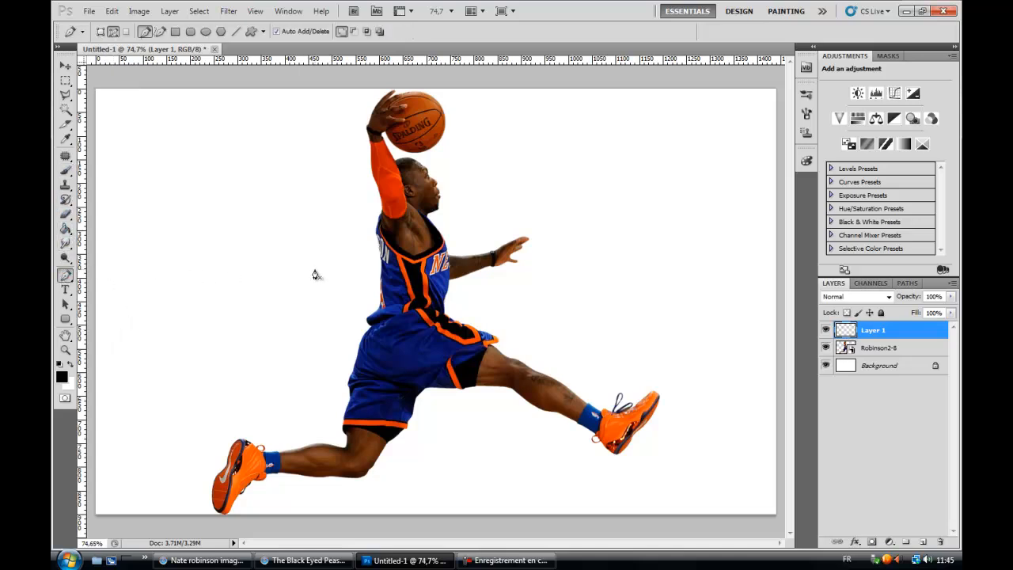
left_click(870, 353)
left_click(872, 336)
left_click(65, 350)
left_click_drag(465, 364, 554, 365)
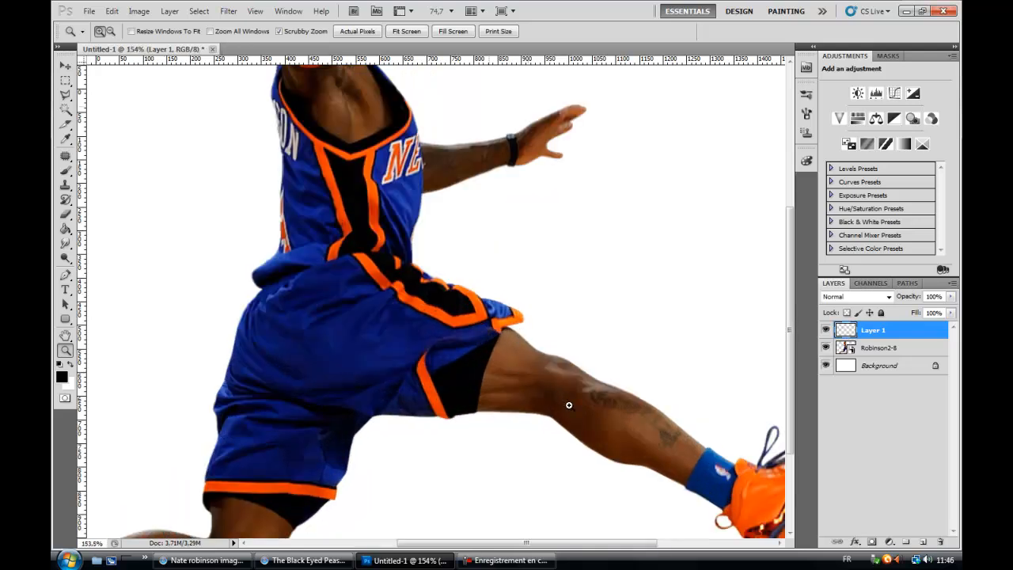
left_click_drag(497, 543, 545, 544)
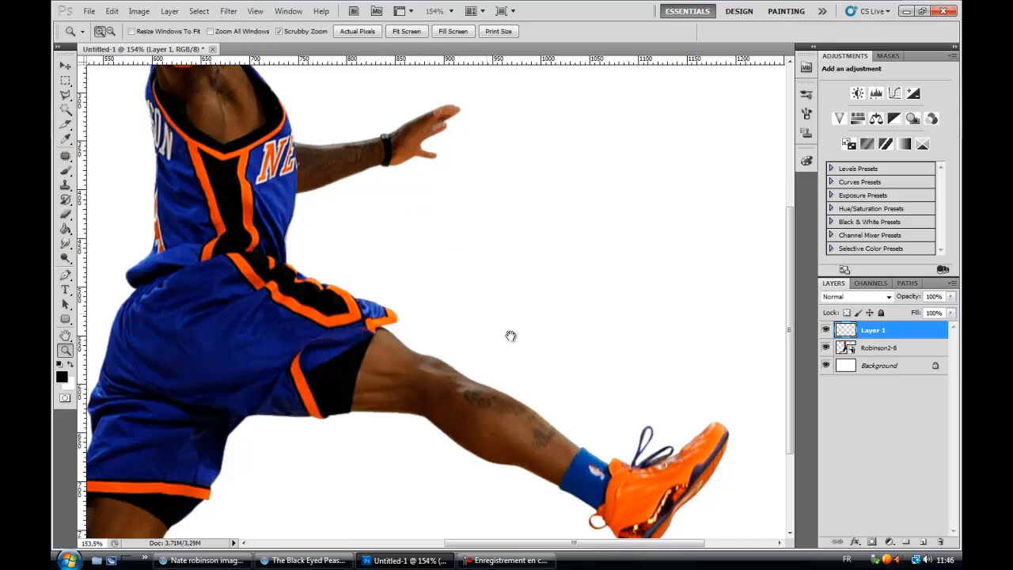
mouse_move(578, 357)
left_mouse_down()
mouse_move(438, 145)
mouse_move(575, 217)
mouse_move(563, 278)
mouse_move(592, 367)
left_mouse_up()
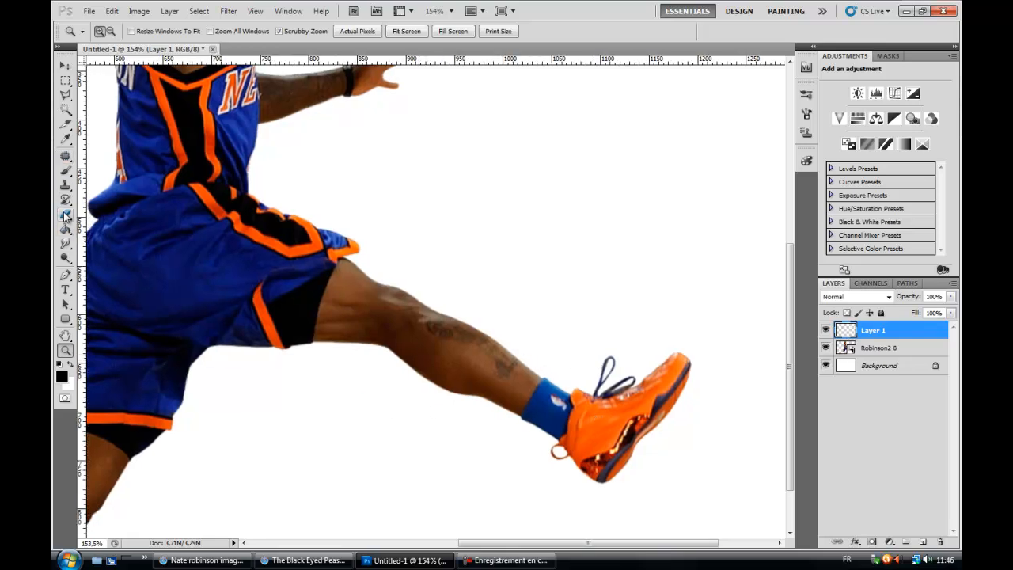
left_click(66, 275)
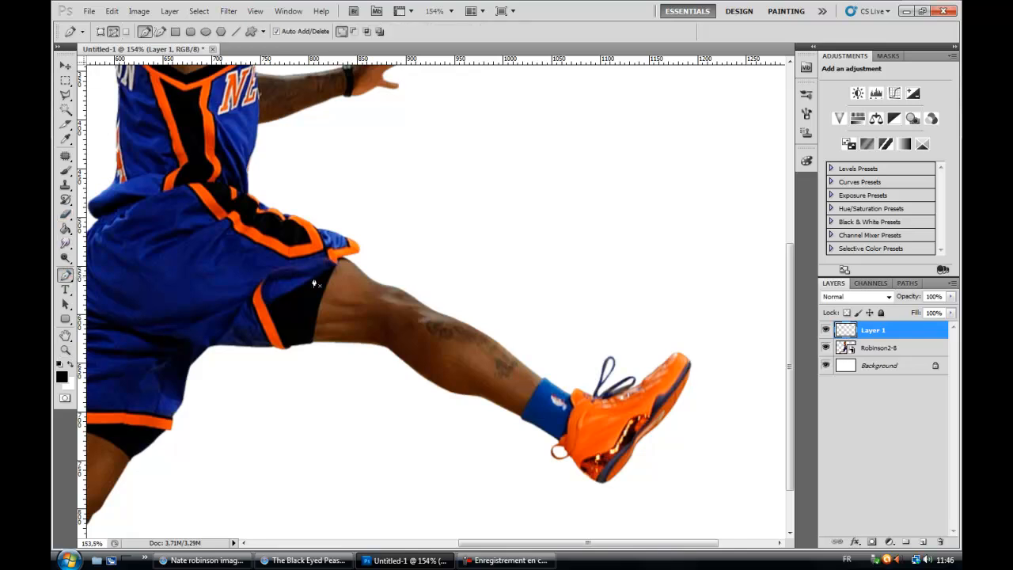
left_click(251, 383)
left_click(339, 315)
left_click_drag(339, 314, 308, 510)
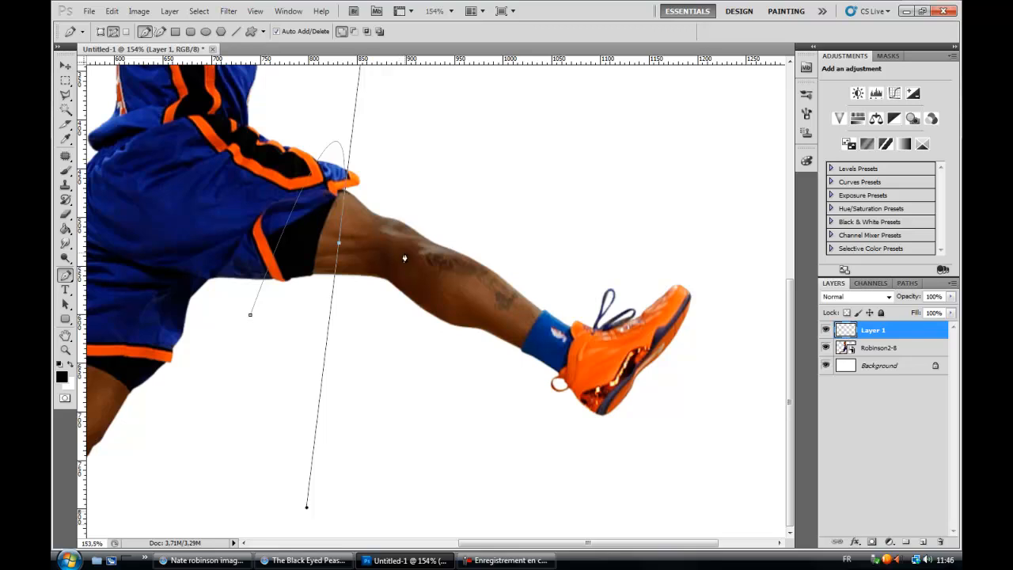
left_click_drag(404, 254, 340, 386)
key("ctrl+z")
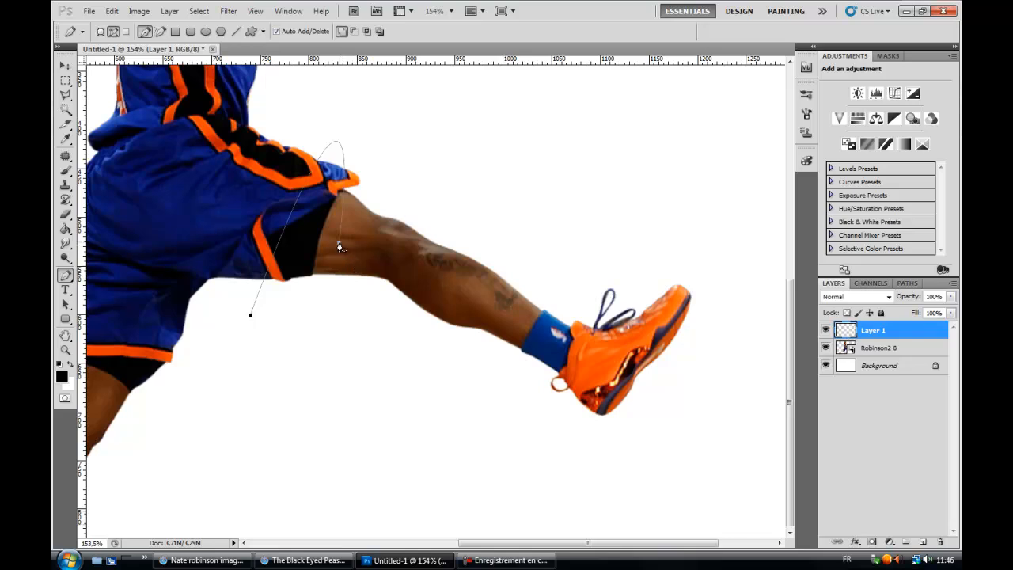
left_click_drag(339, 246, 330, 288)
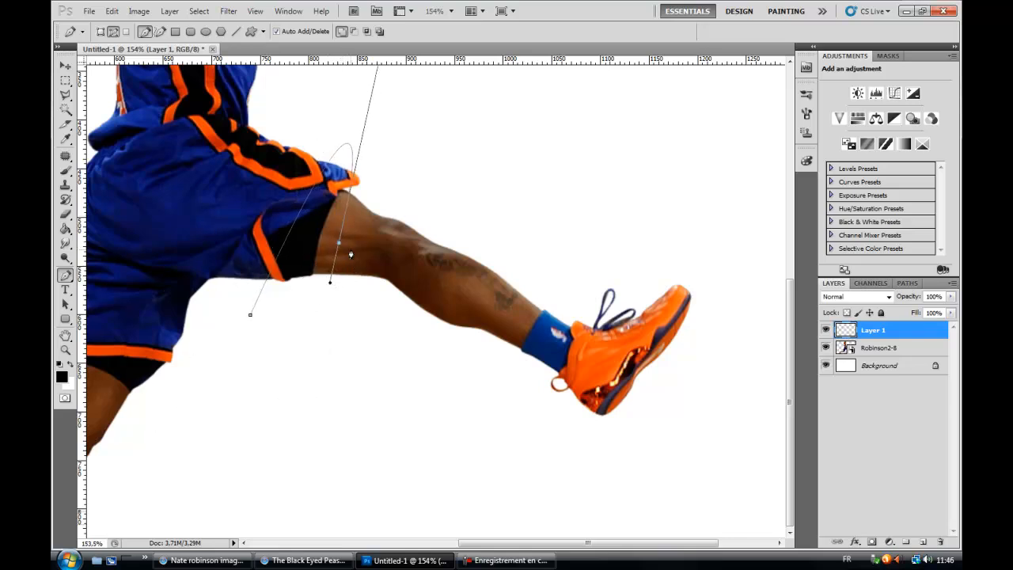
key("ctrl+z")
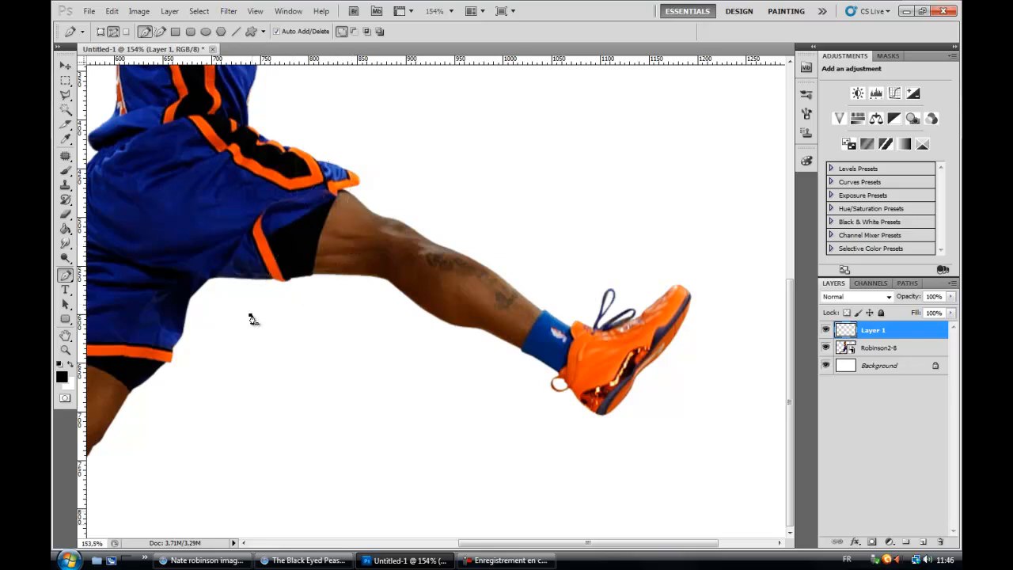
Extend the path with tall curved loops winding around the outstretched thigh and knee, redoing the segment beyond the knee
left_click_drag(340, 239, 330, 476)
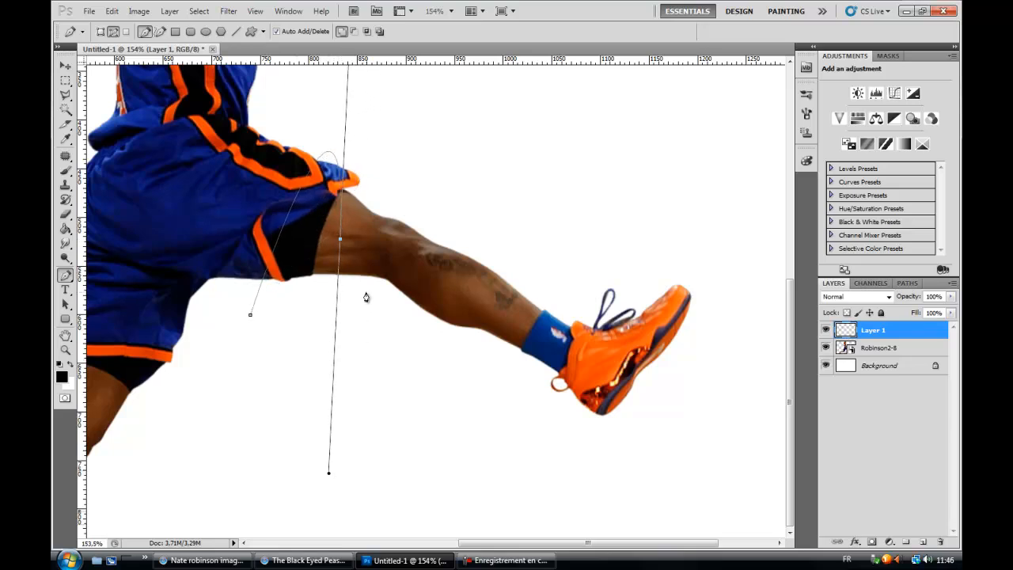
left_click(387, 245)
left_click_drag(444, 269, 443, 408)
key("ctrl+z")
left_click(387, 244)
left_click_drag(430, 257, 437, 371)
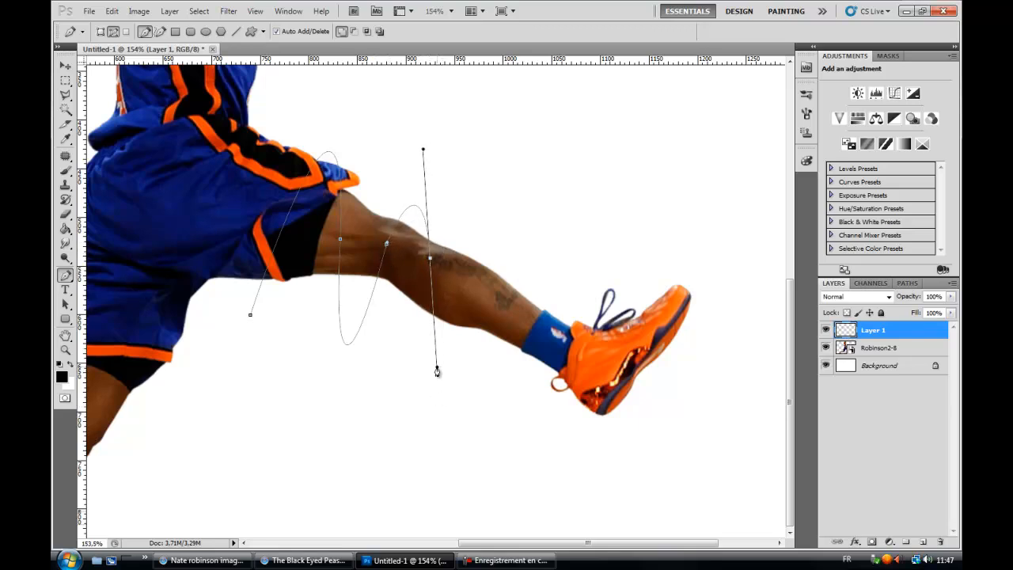
Continue the path with smaller curved loops around the calf and shin to the blue sock
left_click_drag(454, 285, 459, 235)
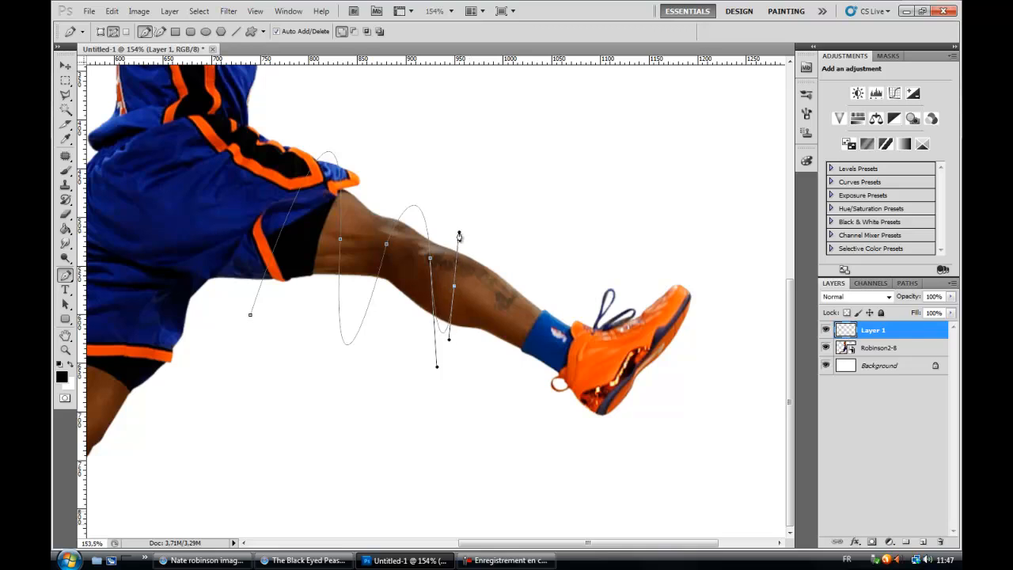
key("ctrl+z")
left_click(430, 260)
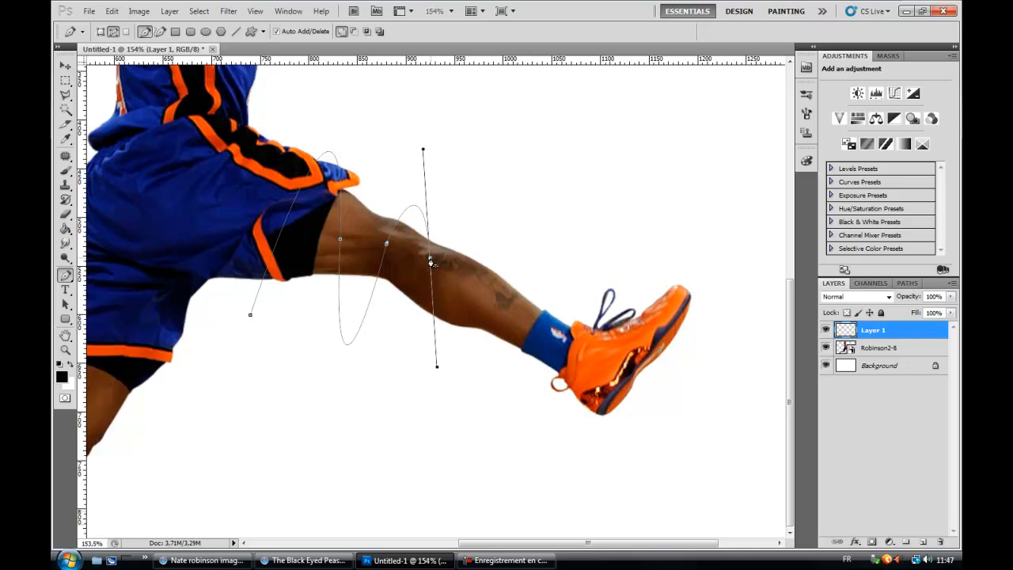
left_click_drag(469, 285, 484, 228)
left_click_drag(497, 303, 552, 238)
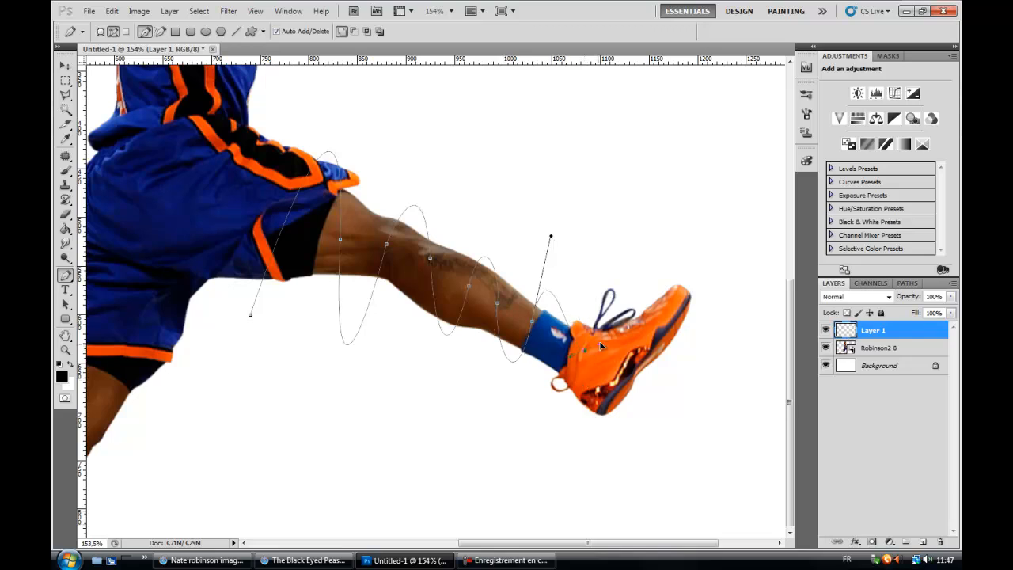
Wind the path around the orange shoe, replacing the last anchor point so the final loop ends near the toe
left_click_drag(639, 343, 578, 204)
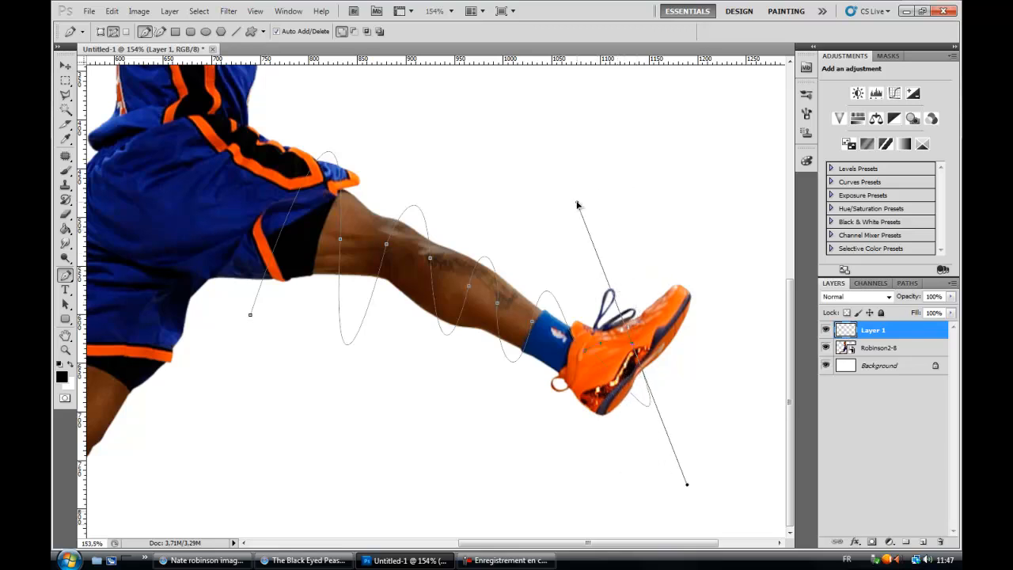
left_click_drag(664, 326, 639, 261)
left_click(673, 321)
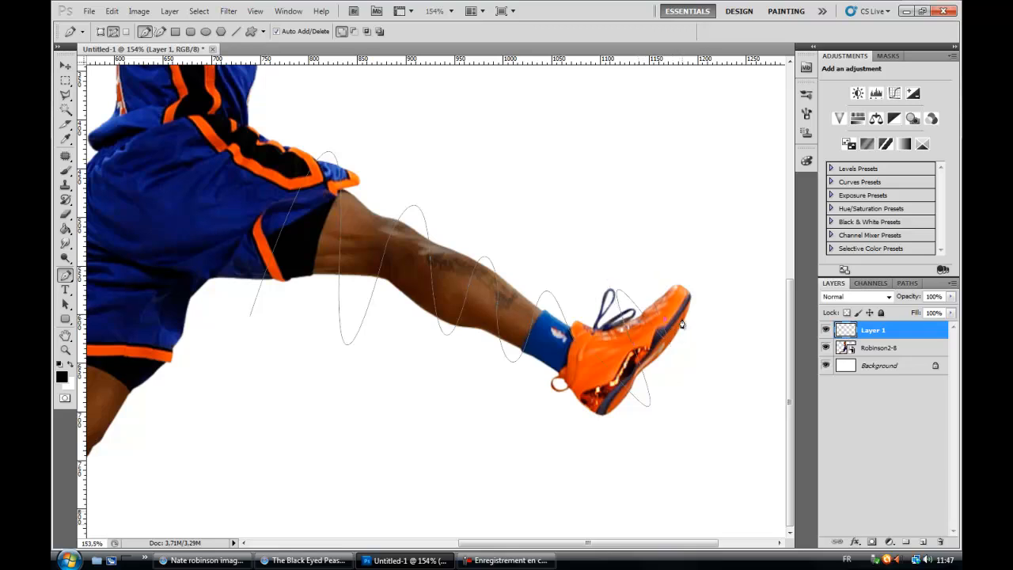
left_click(664, 327)
left_click(668, 320)
left_click(663, 327)
key("Delete")
left_click(633, 343)
left_click_drag(655, 338, 639, 226)
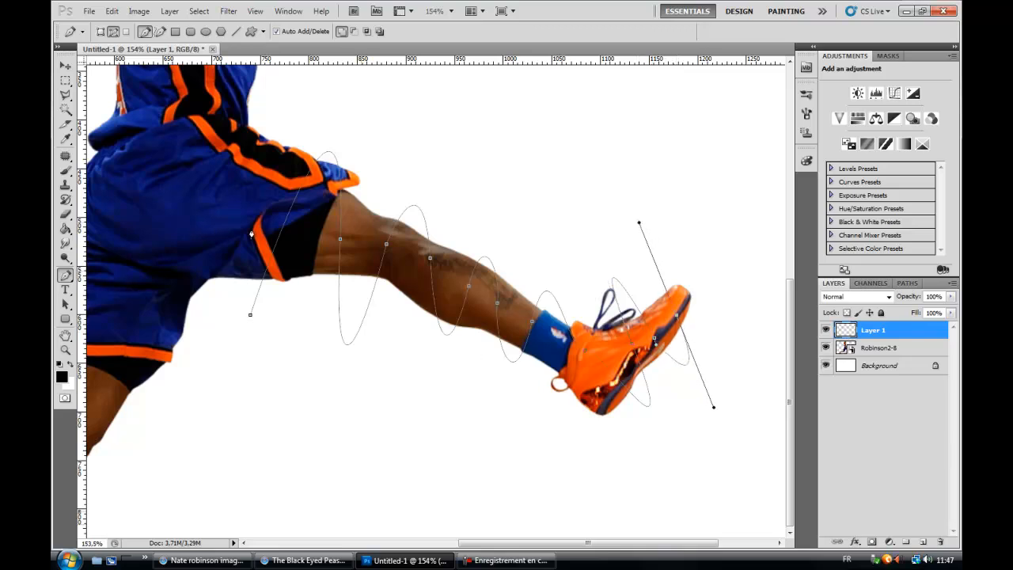
Try stroking the path with the 25 px brush on Layer 1, and undo the stroke
right_click(340, 311)
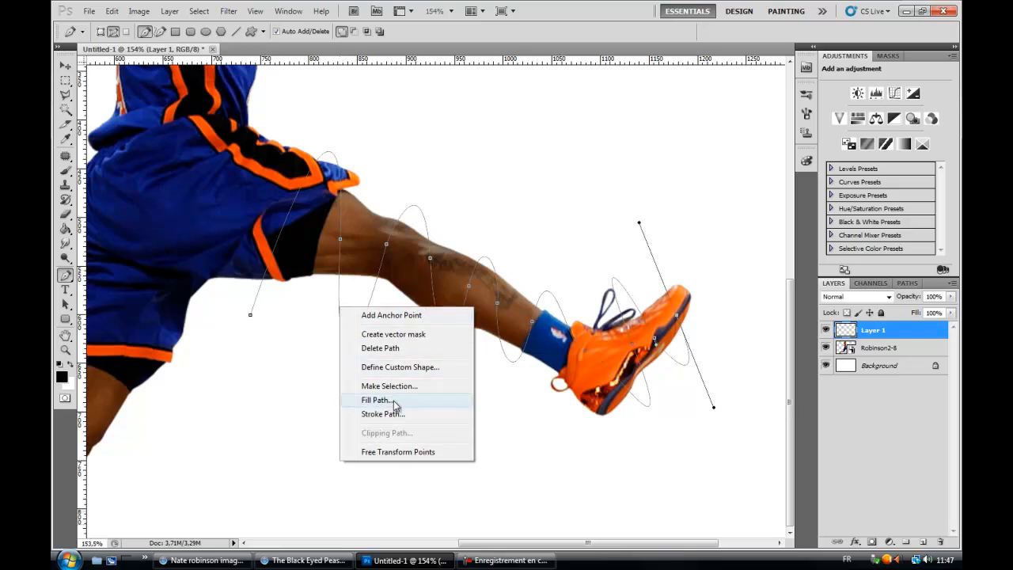
left_click(400, 410)
left_click(581, 186)
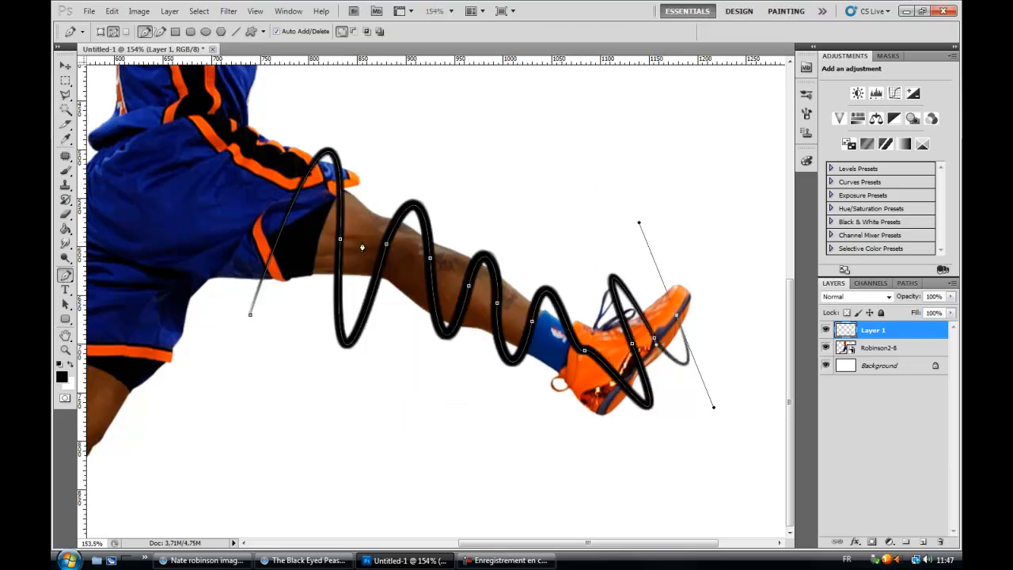
key("ctrl+z")
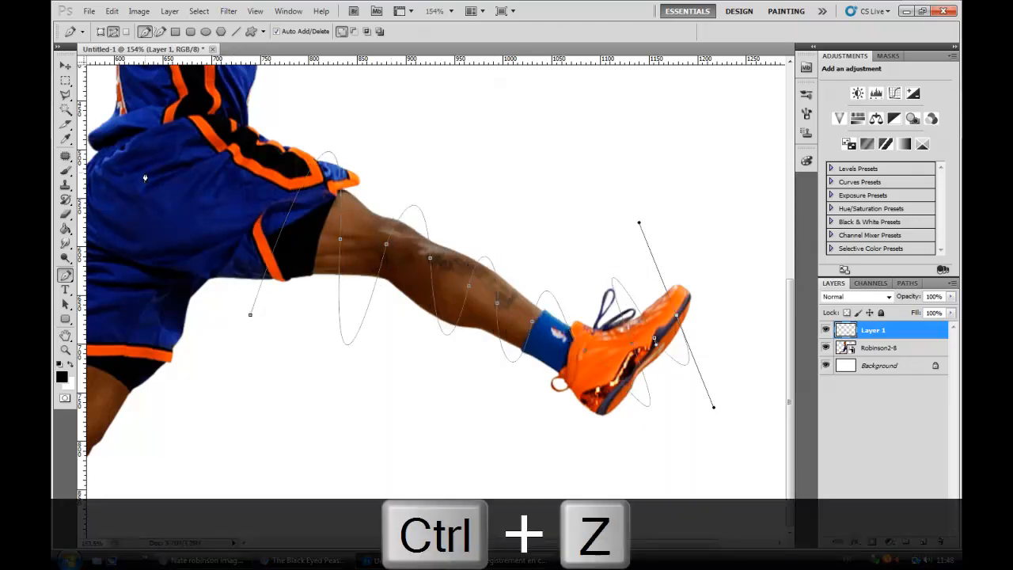
Set the Brush size to 10 px
left_click(66, 170)
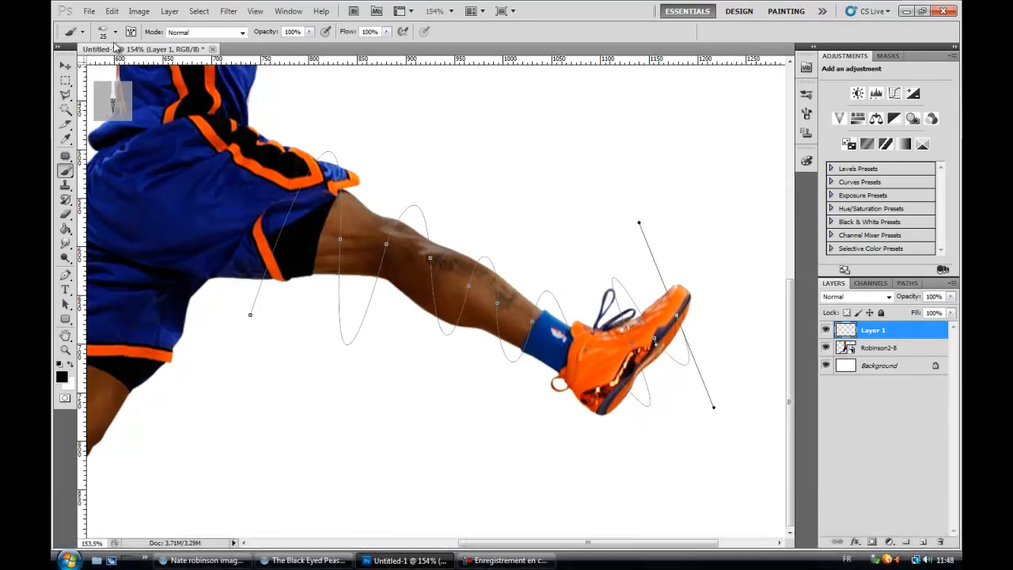
left_click(111, 34)
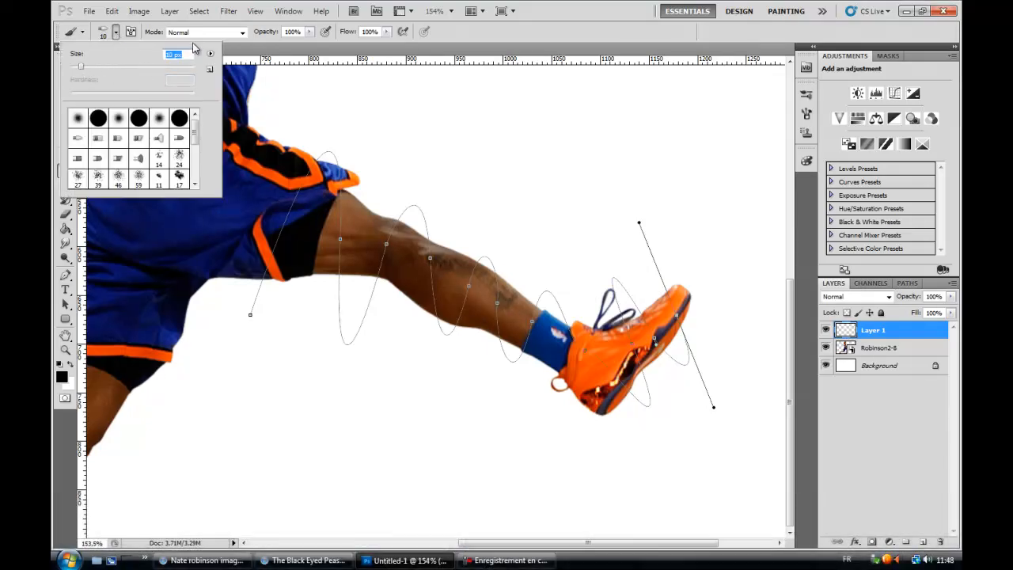
left_click(230, 51)
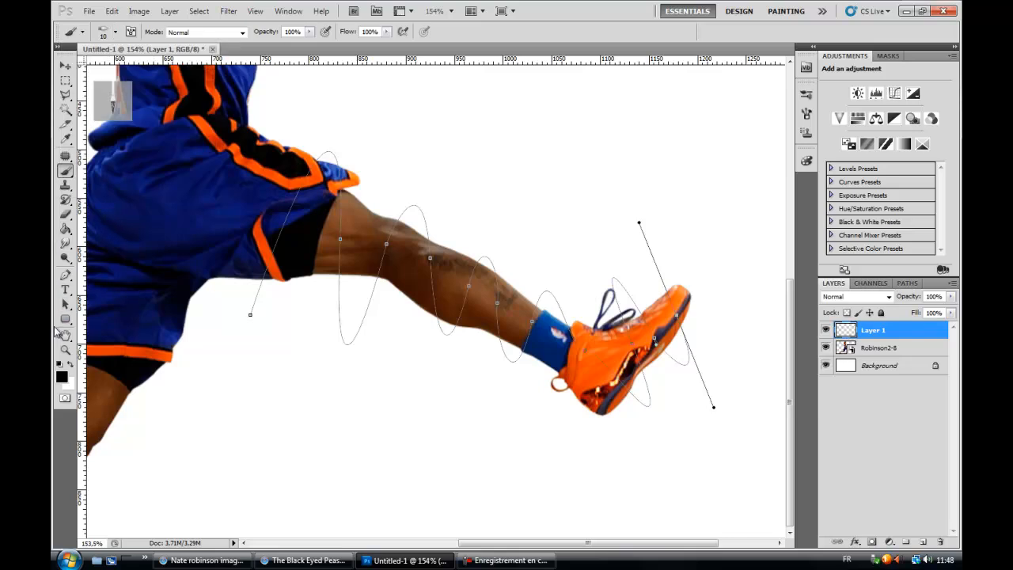
Stroke the winding path with the 10 px brush on Layer 1 and hide the path outline
left_click(66, 275)
right_click(370, 232)
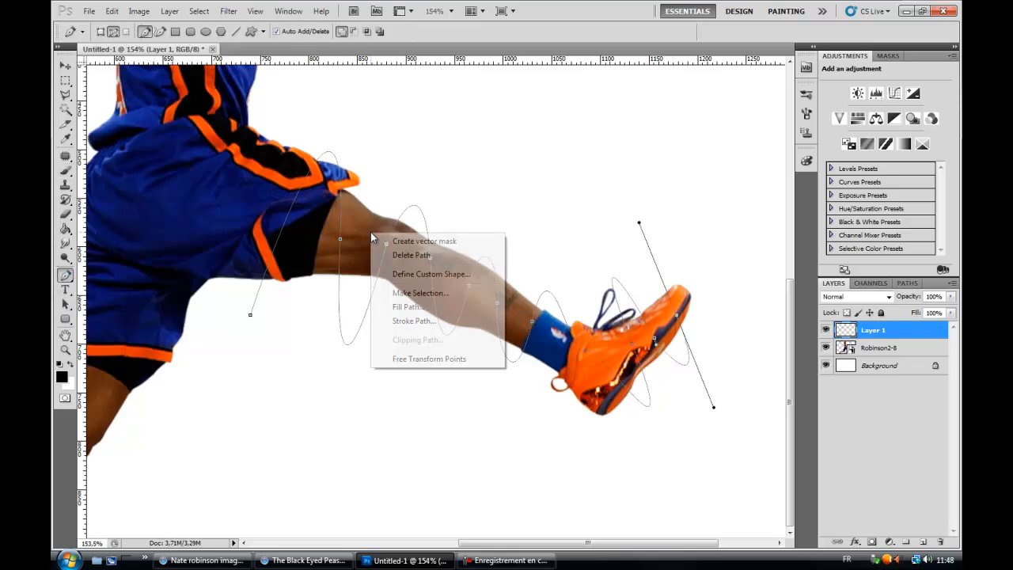
left_click(420, 321)
left_click(582, 190)
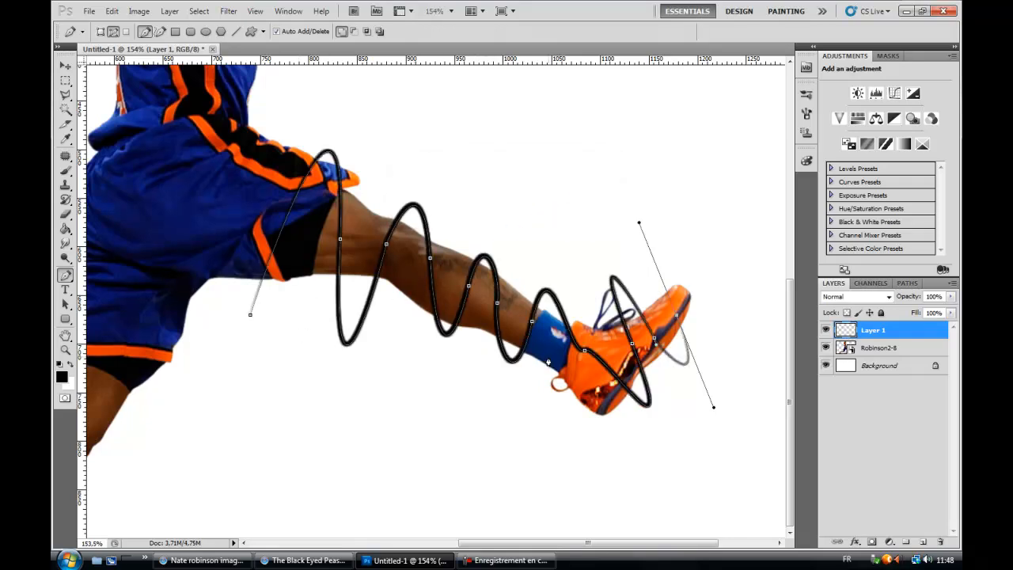
key("ctrl+h")
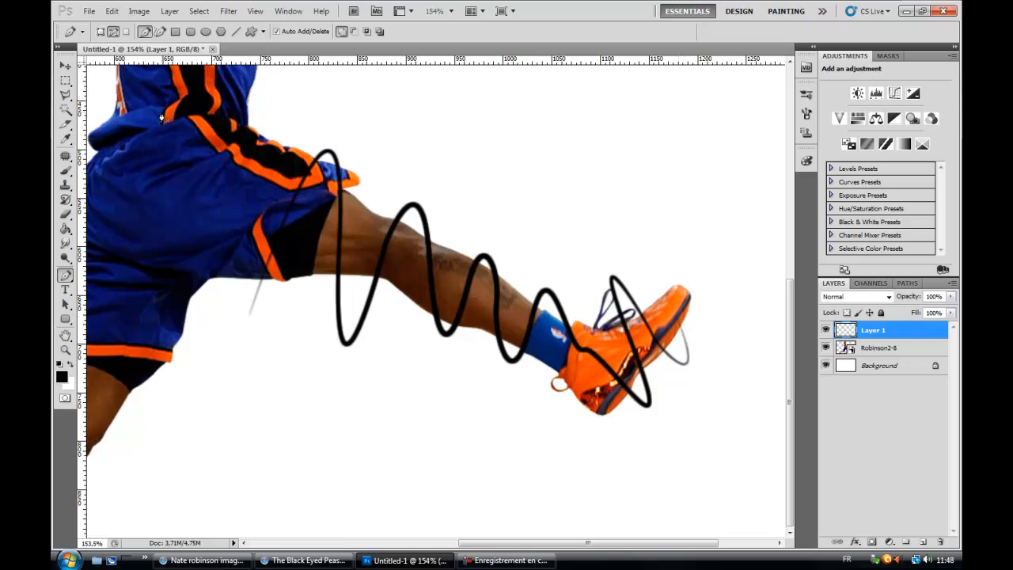
Erase line segments crossing the shoe and lower shin with the 34 px Eraser, undoing the last eraser stroke
left_click(67, 213)
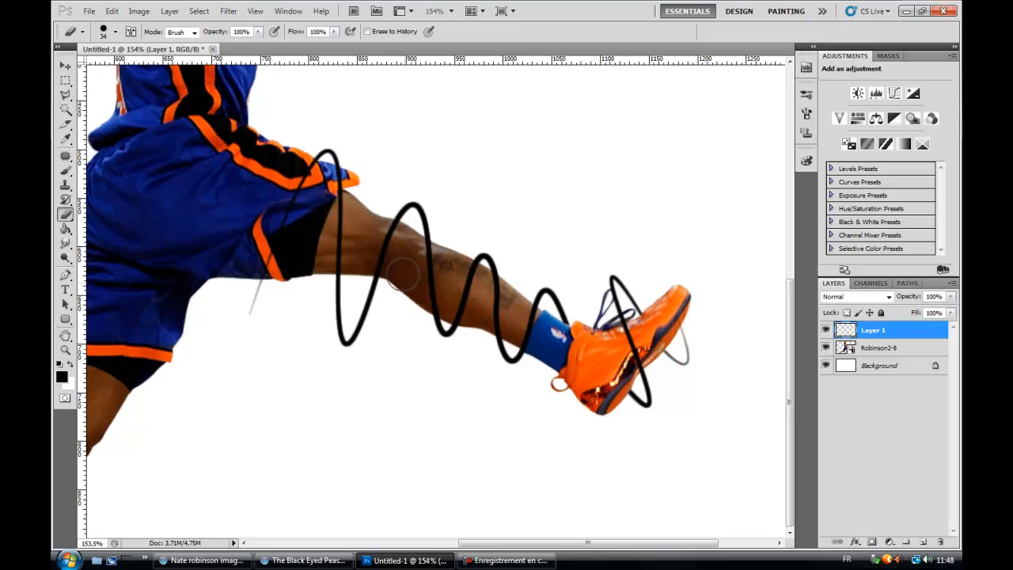
left_click(115, 34)
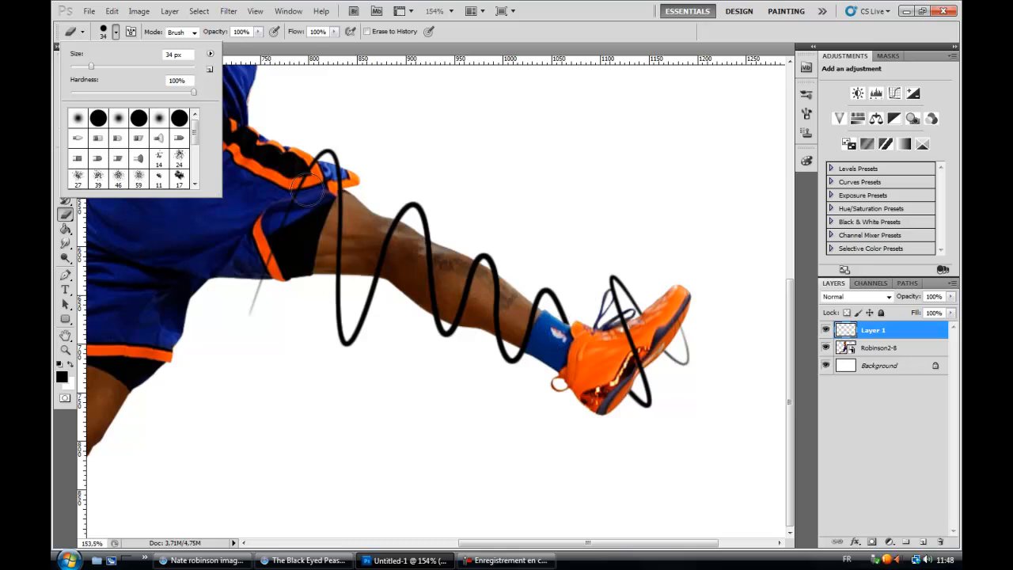
left_click(263, 58)
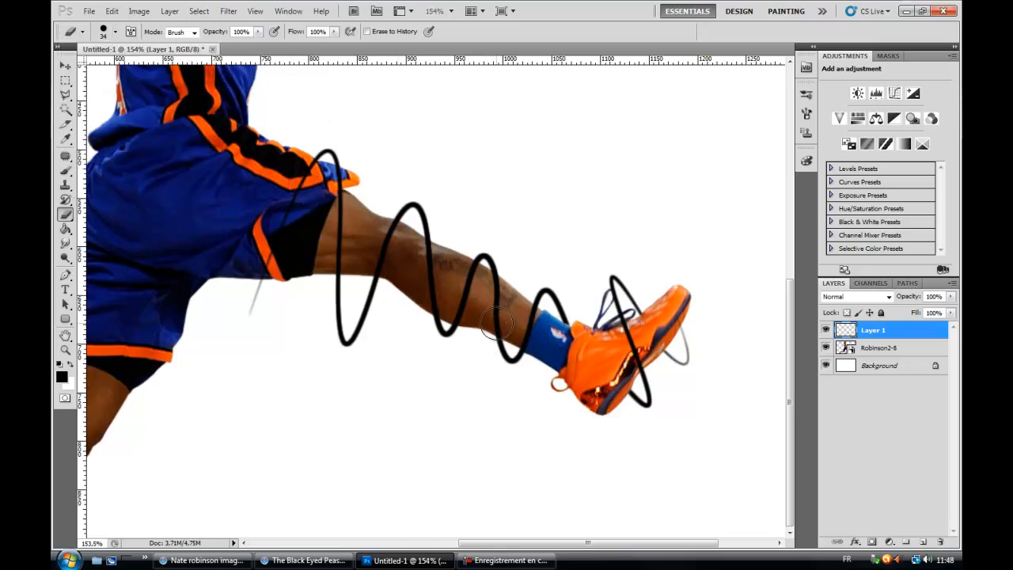
mouse_move(502, 318)
left_mouse_down()
mouse_move(506, 281)
mouse_move(476, 287)
mouse_move(486, 321)
left_mouse_up()
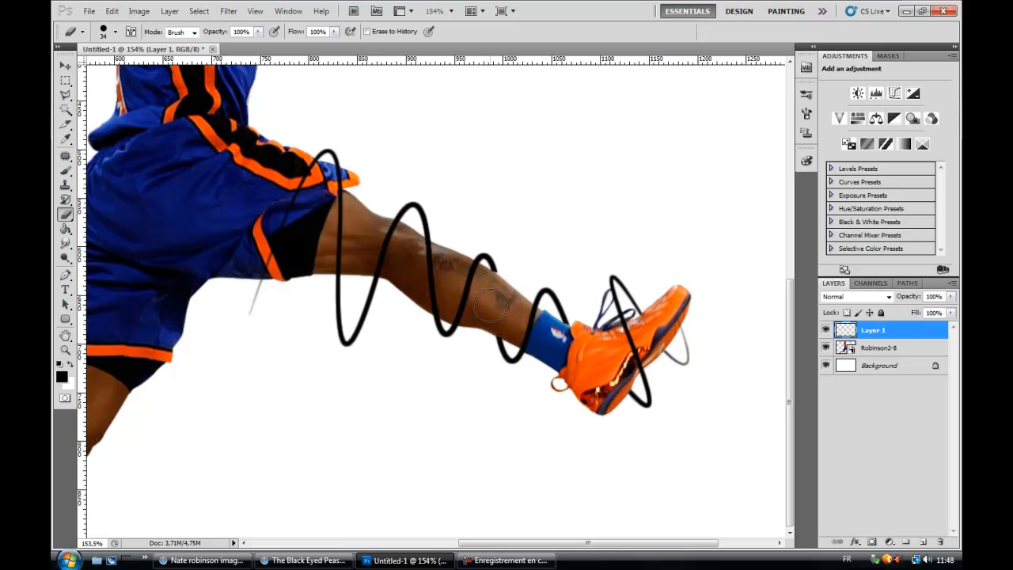
key("ctrl+z")
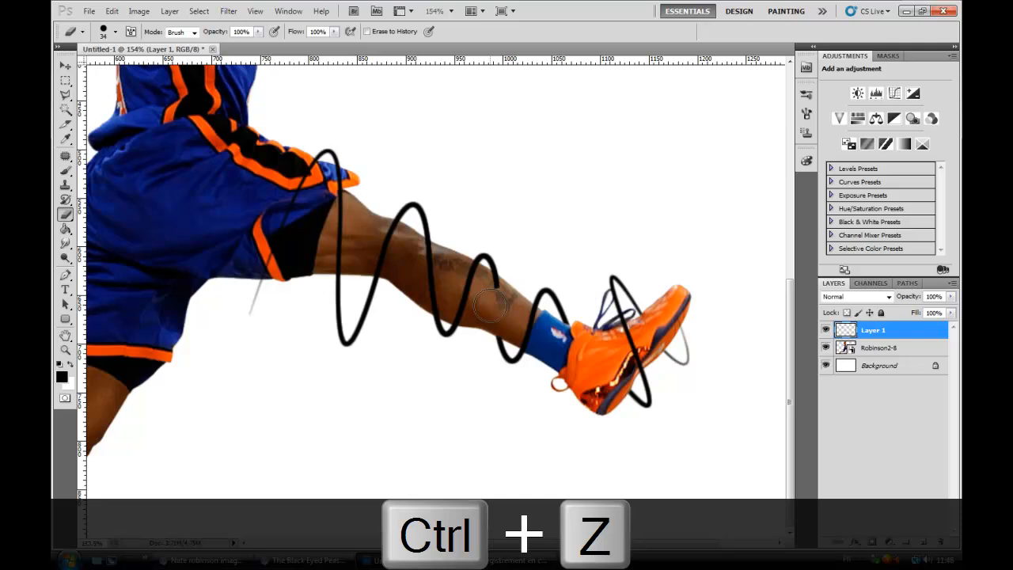
Reduce the Eraser to 15 px and erase alternate line segments over the shin, calf and thigh so the line wraps behind the leg
left_click(115, 32)
left_click_drag(90, 67, 80, 67)
left_click_drag(491, 282, 490, 278)
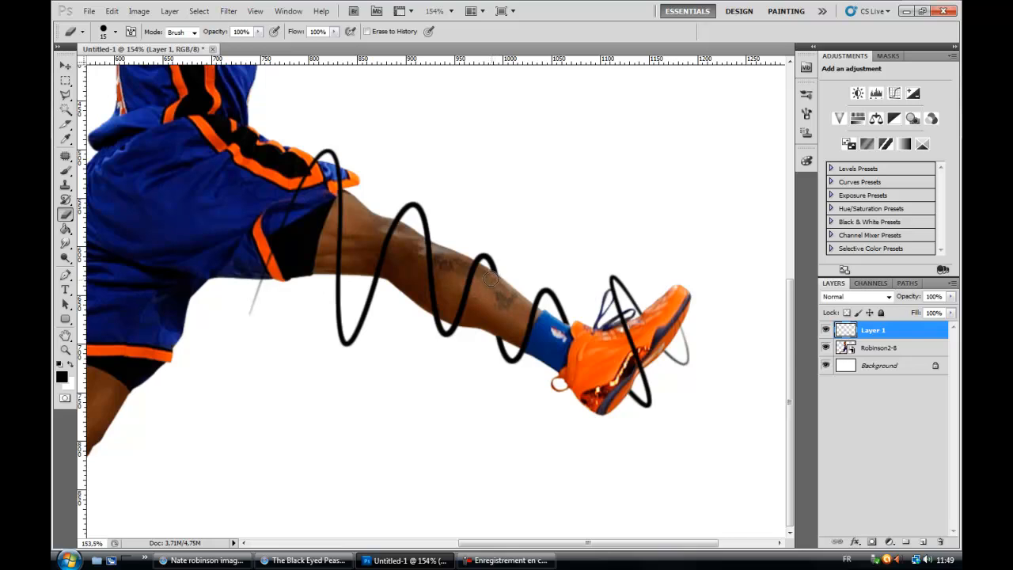
mouse_move(423, 296)
left_mouse_down()
mouse_move(438, 304)
mouse_move(427, 317)
left_mouse_up()
key("ctrl+z")
left_click_drag(439, 309, 426, 246)
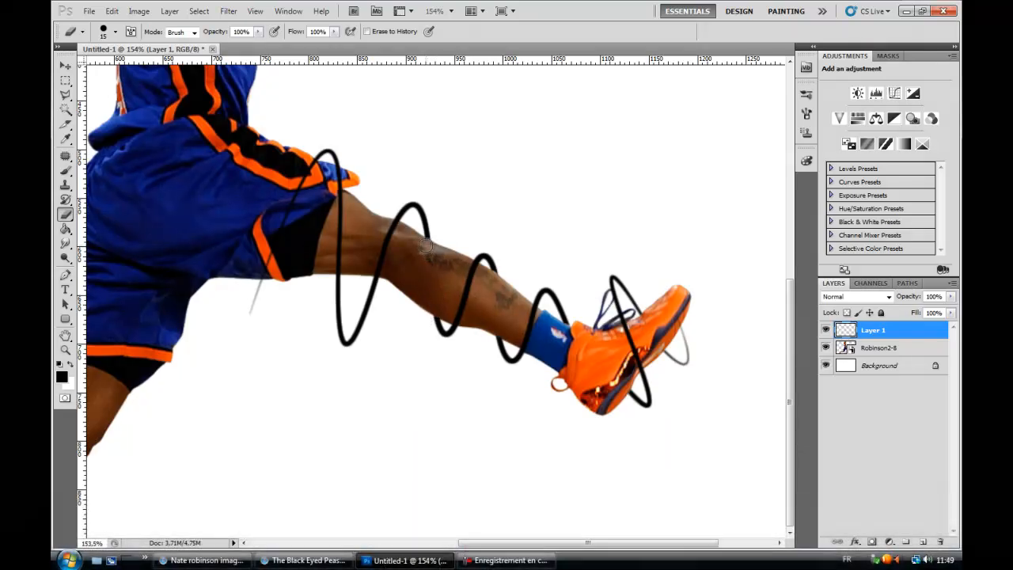
left_click_drag(339, 207, 338, 263)
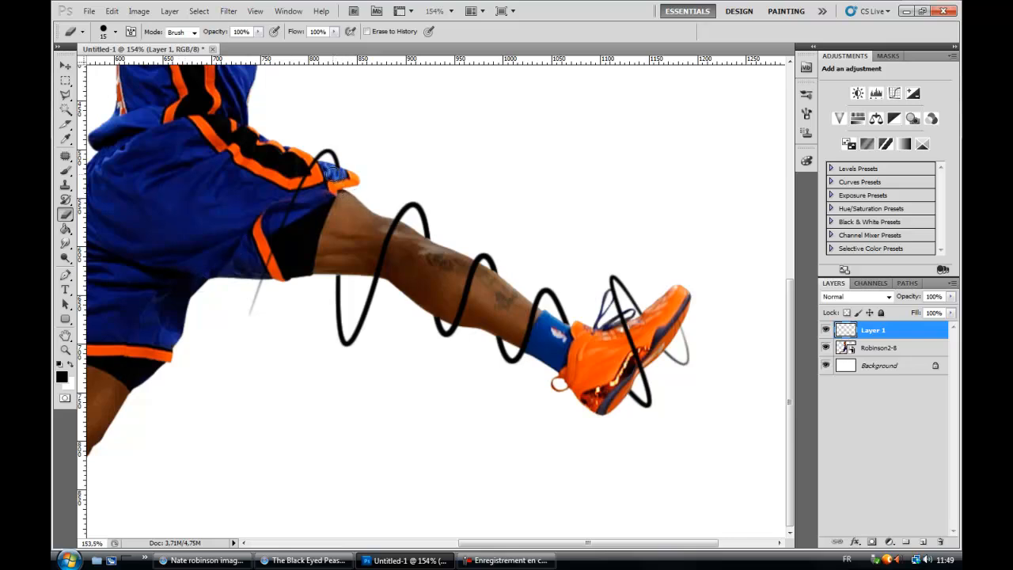
Apply a red Outer Glow to Layer 1 with a 15% spread and a slightly increased size
double_click(886, 333)
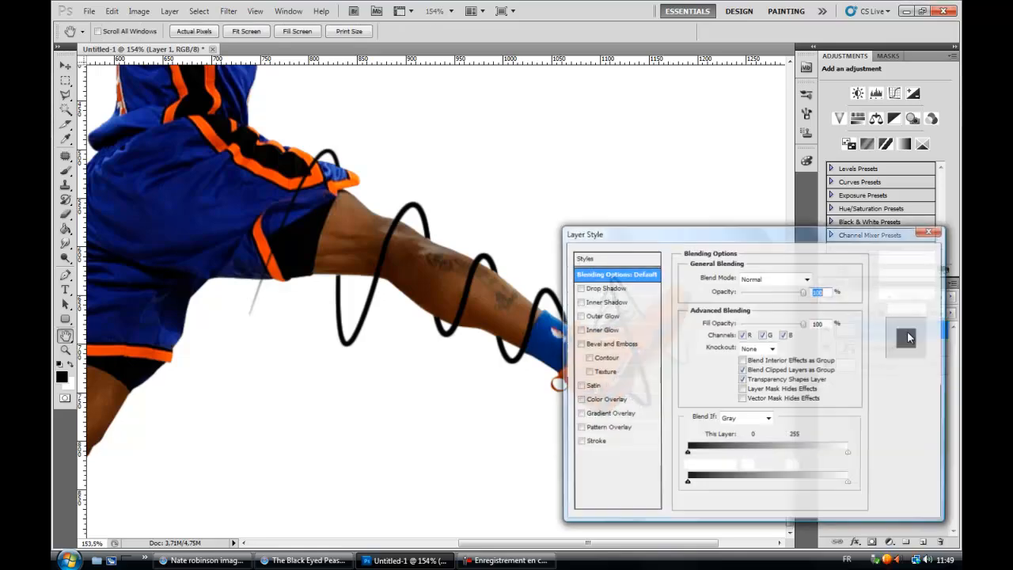
left_click(587, 316)
left_click(714, 321)
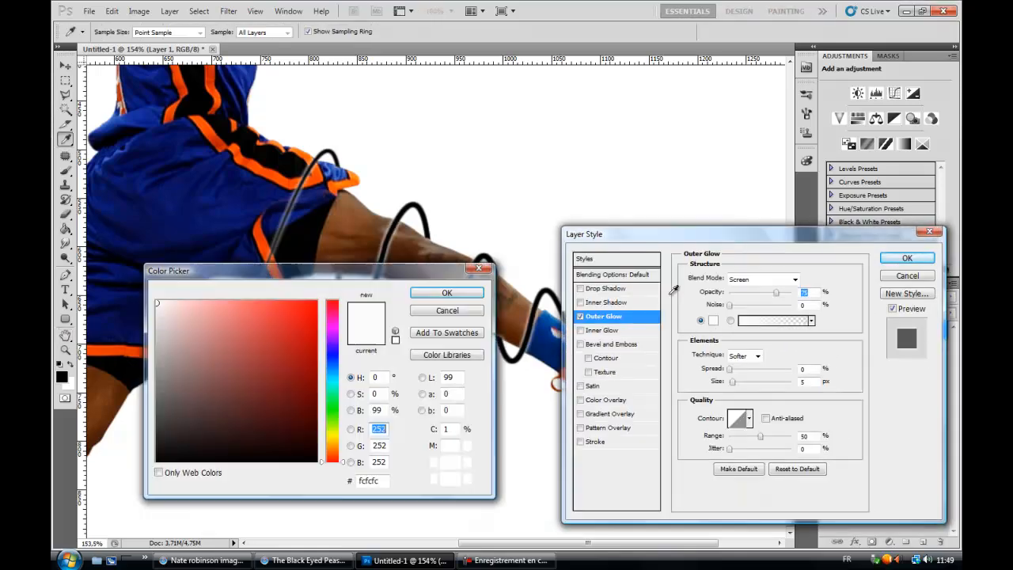
left_click(283, 334)
left_click(475, 293)
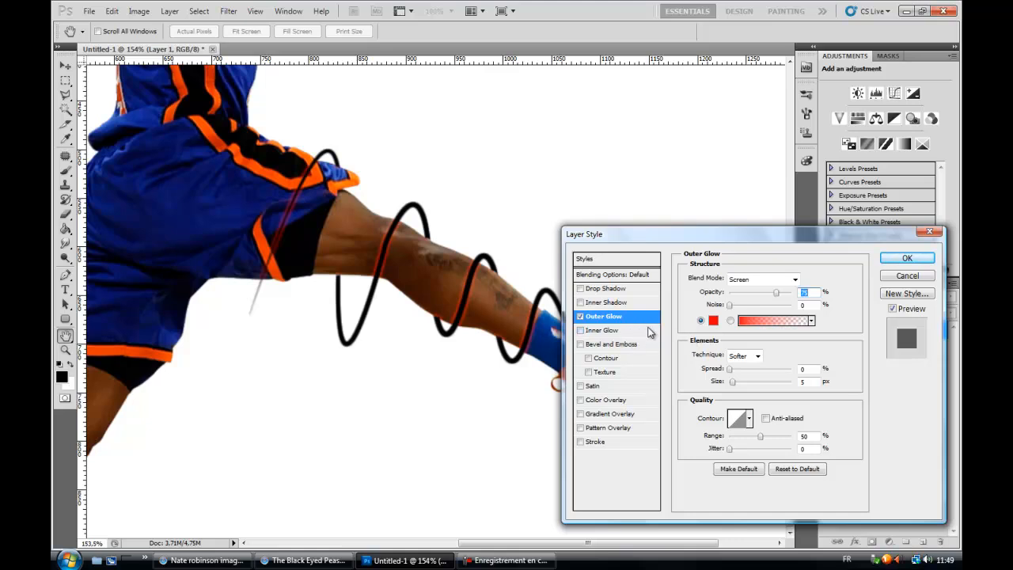
left_click_drag(732, 381, 735, 386)
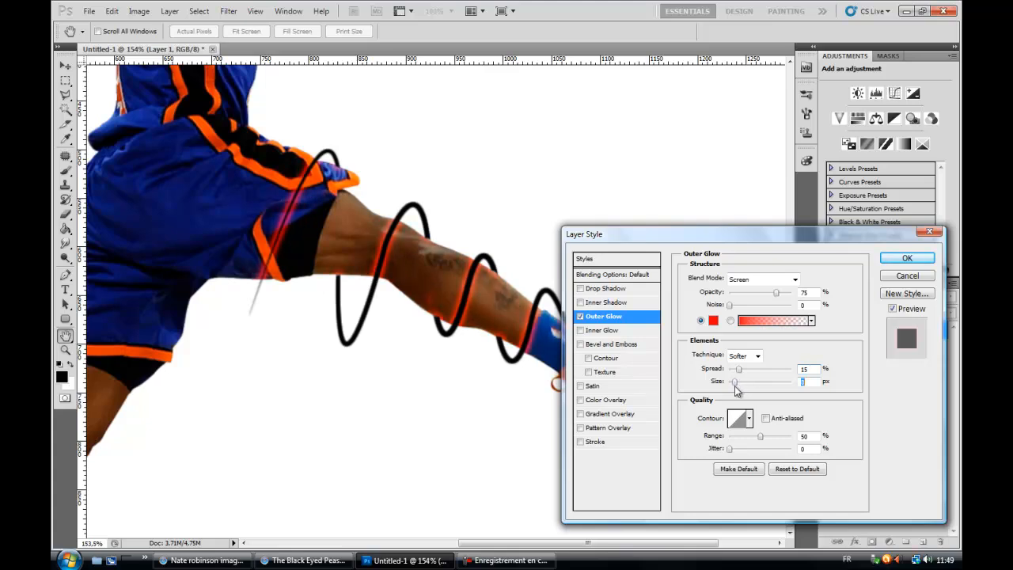
left_click(906, 256)
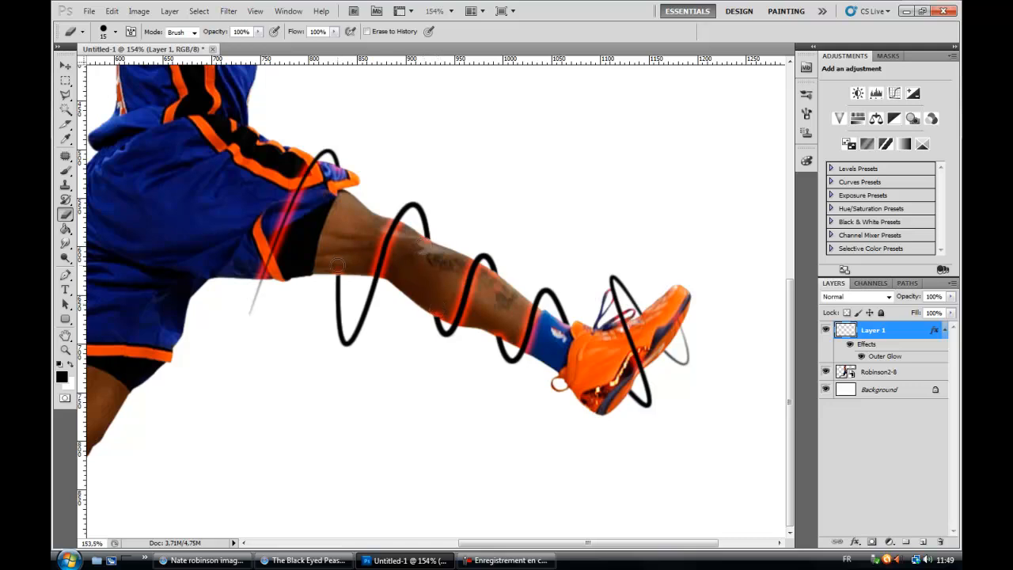
Fit the whole picture on screen to examine the glowing line around the player's leg
left_click(66, 349)
right_click(342, 317)
left_click(372, 323)
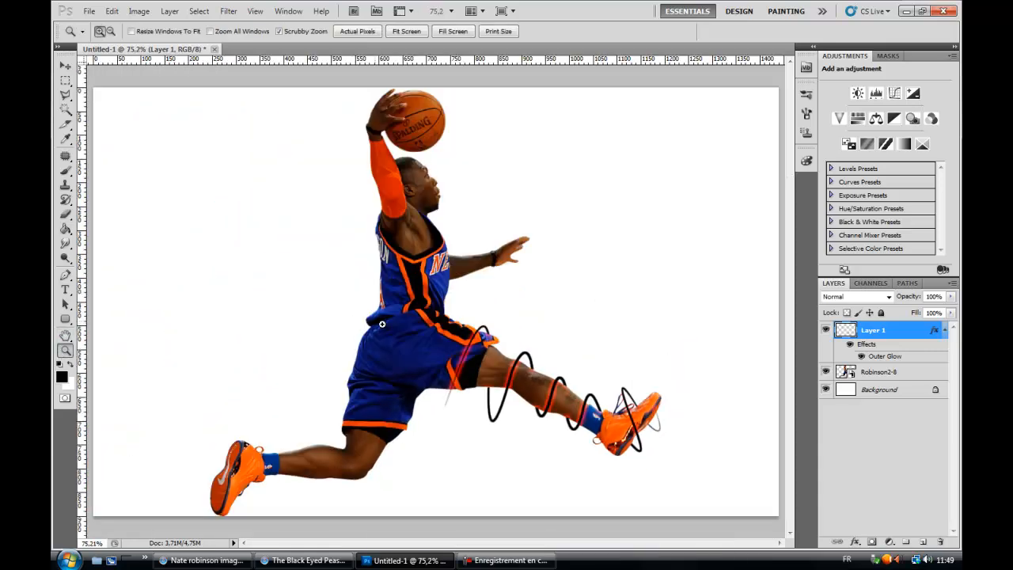